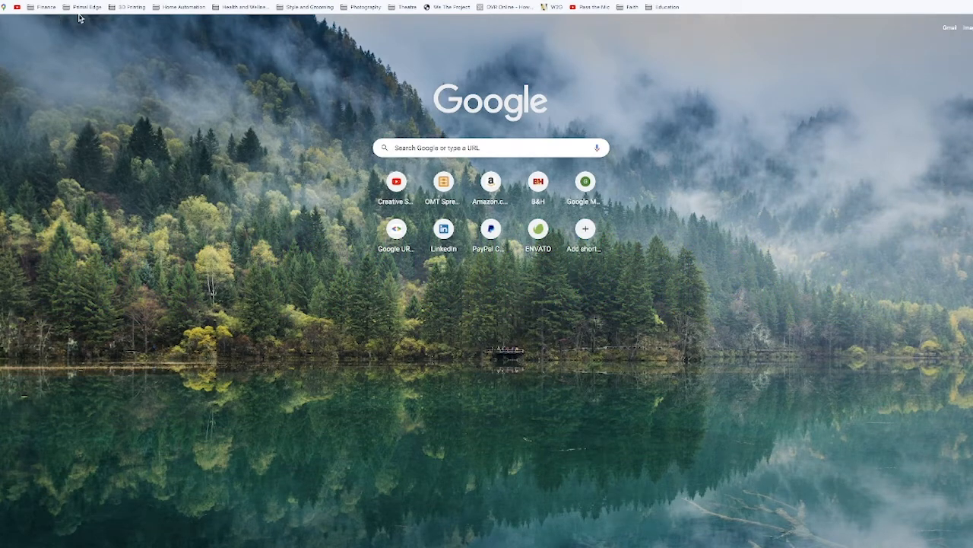
Step: Open the 3D Printing bookmarks folder in the browser to get to the modelling site
{"action": "left_click", "coordinate": [131, 8]}
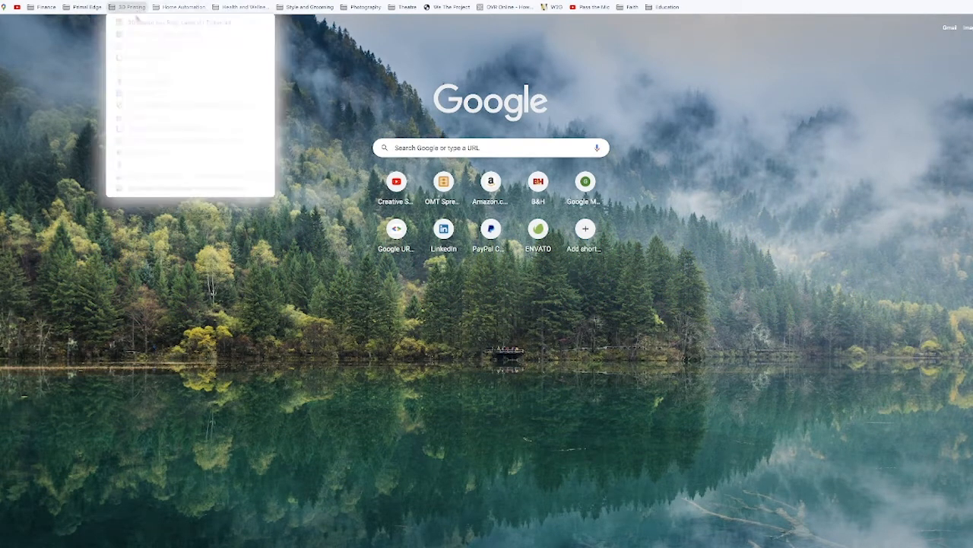
{"action": "left_click", "coordinate": [141, 5]}
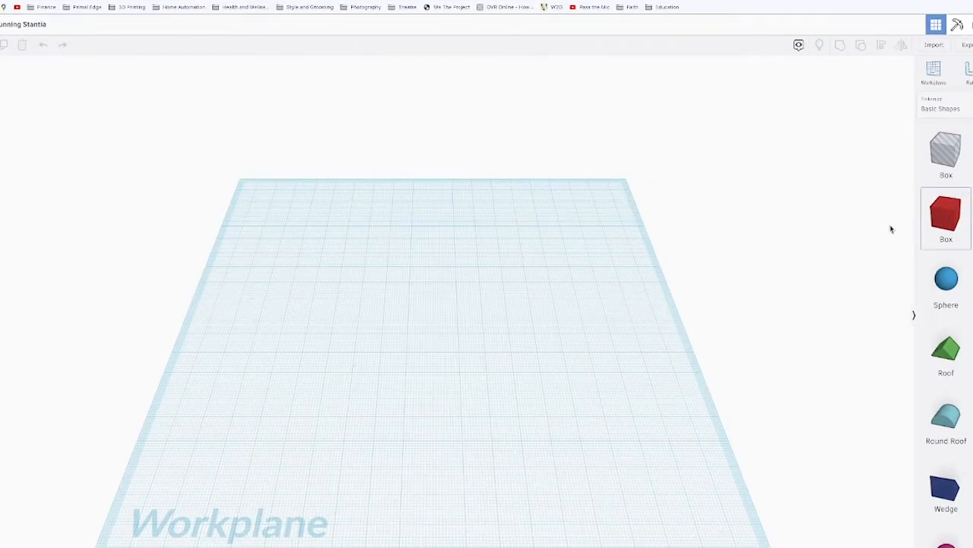
Step: Place a solid red box near the middle of the workplane and reduce its height
{"action": "left_click_drag", "start_coordinate": [945, 217], "coordinate": [449, 289]}
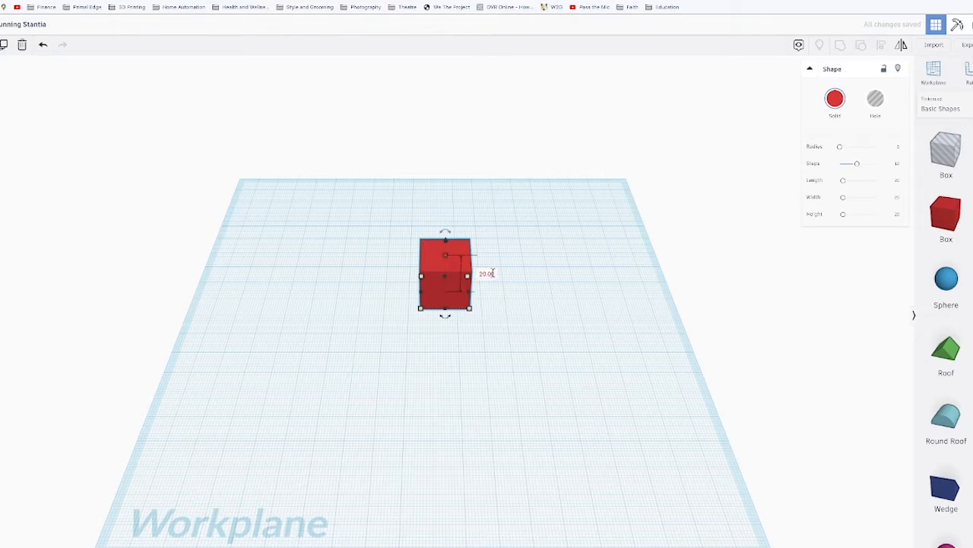
{"action": "left_click", "coordinate": [488, 273]}
{"action": "key", "text": "Return"}
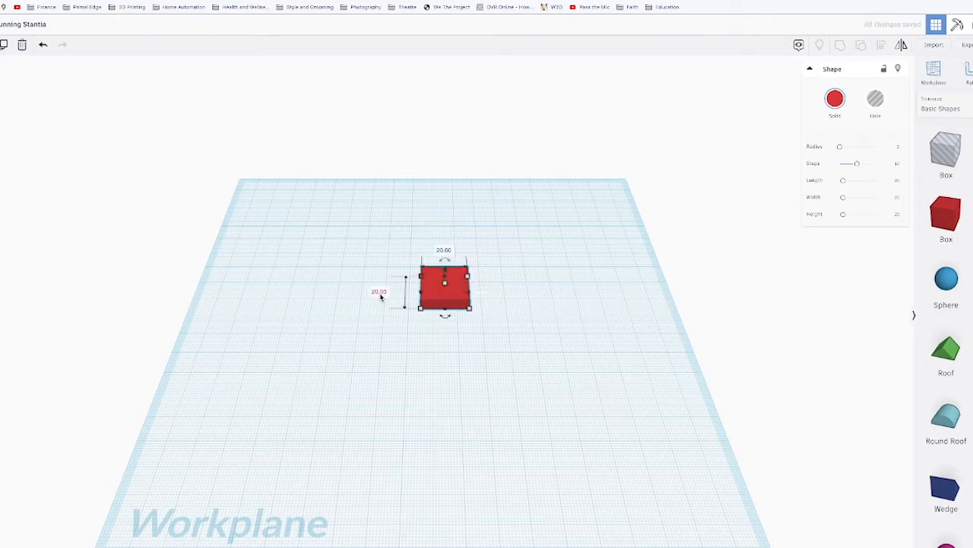
Step: Set the red box's length and width to 14 mm each
{"action": "left_click", "coordinate": [380, 293]}
{"action": "type", "text": "14"}
{"action": "key", "text": "Tab"}
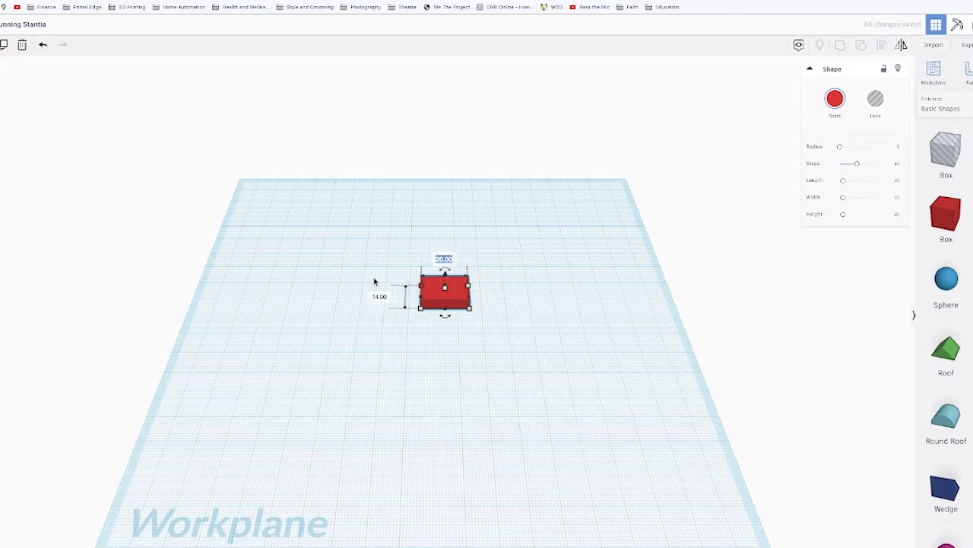
{"action": "type", "text": "14"}
{"action": "key", "text": "Return"}
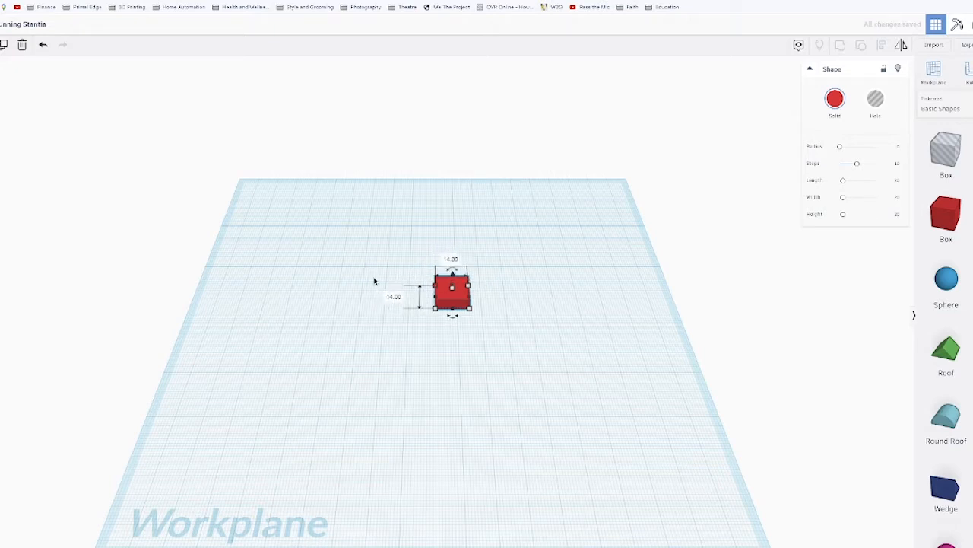
{"action": "left_click", "coordinate": [523, 318]}
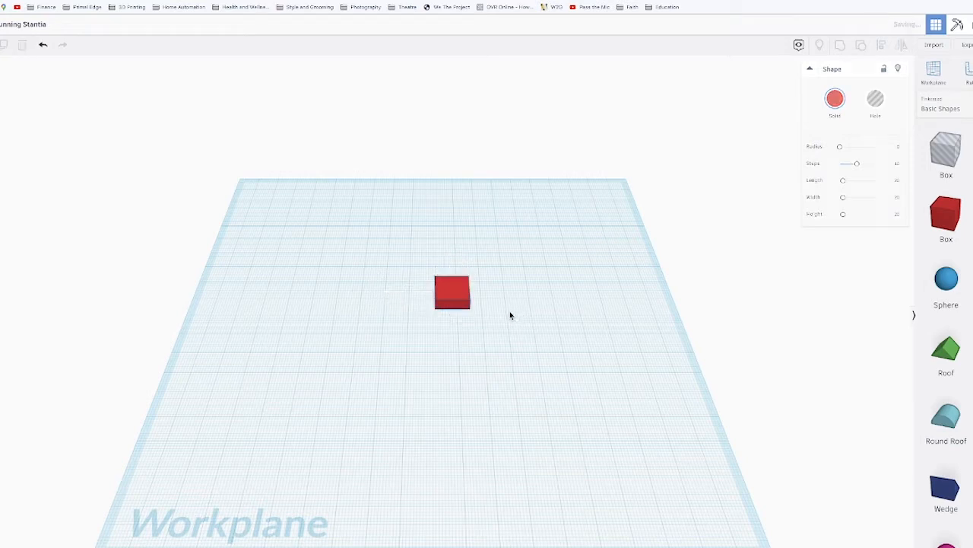
Step: Duplicate the red box and place the copy about 64 mm to the left and 39 mm behind the original
{"action": "left_click", "coordinate": [452, 292]}
{"action": "key", "text": "ctrl+d"}
{"action": "left_click_drag", "start_coordinate": [451, 291], "coordinate": [310, 233]}
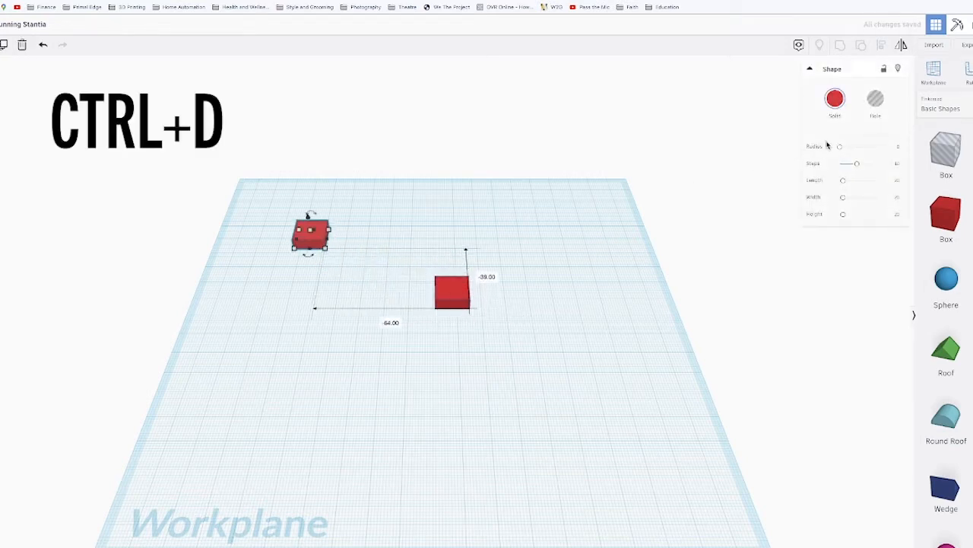
{"action": "left_click", "coordinate": [452, 290]}
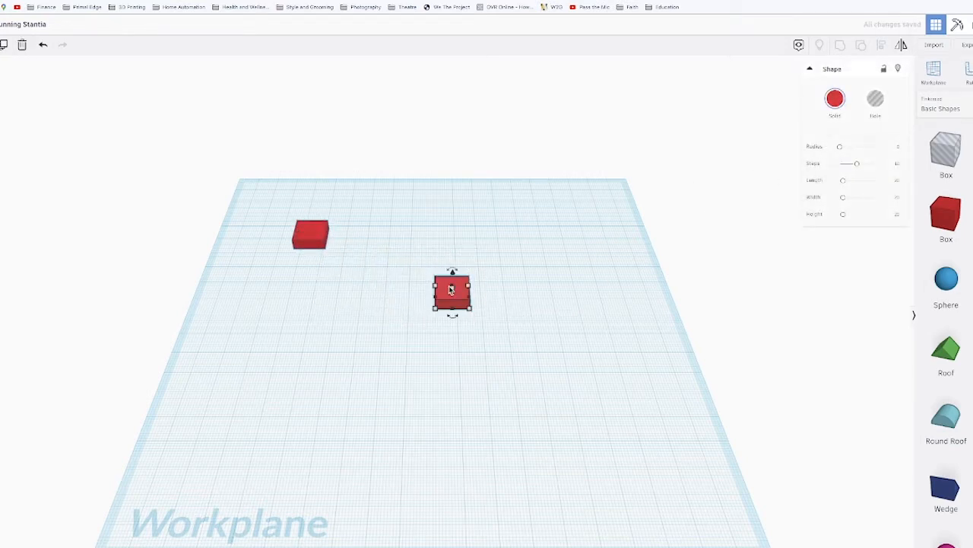
{"action": "left_click_drag", "start_coordinate": [437, 307], "coordinate": [326, 303]}
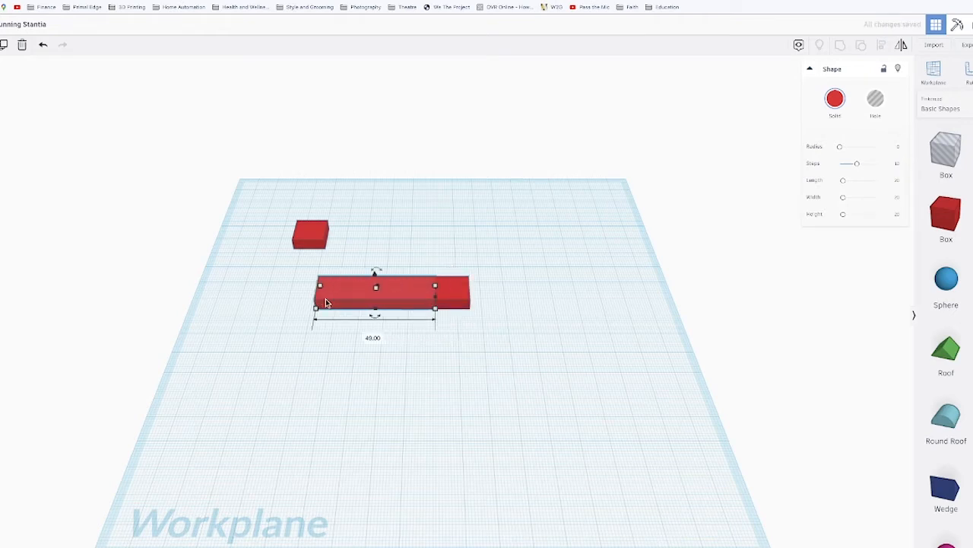
{"action": "key", "text": "ctrl+z"}
Step: Duplicate the central red box, place the copy about 59 mm to its left and turn that copy into a hole
{"action": "key", "text": "ctrl+d"}
{"action": "left_click_drag", "start_coordinate": [462, 301], "coordinate": [320, 297]}
{"action": "left_click", "coordinate": [876, 100]}
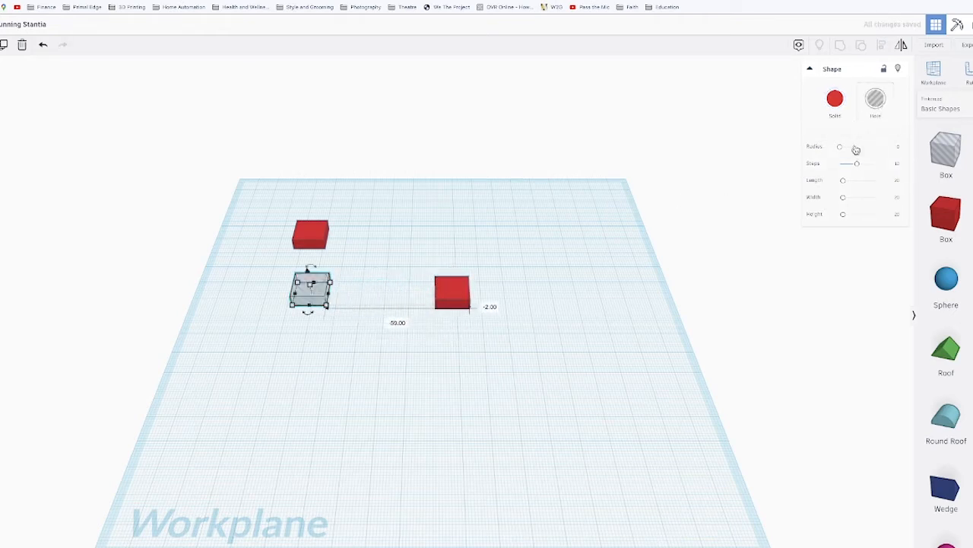
Step: Move the central red box about 20 mm towards the hole box and deselect it
{"action": "right_click_drag", "start_coordinate": [571, 292], "coordinate": [463, 302]}
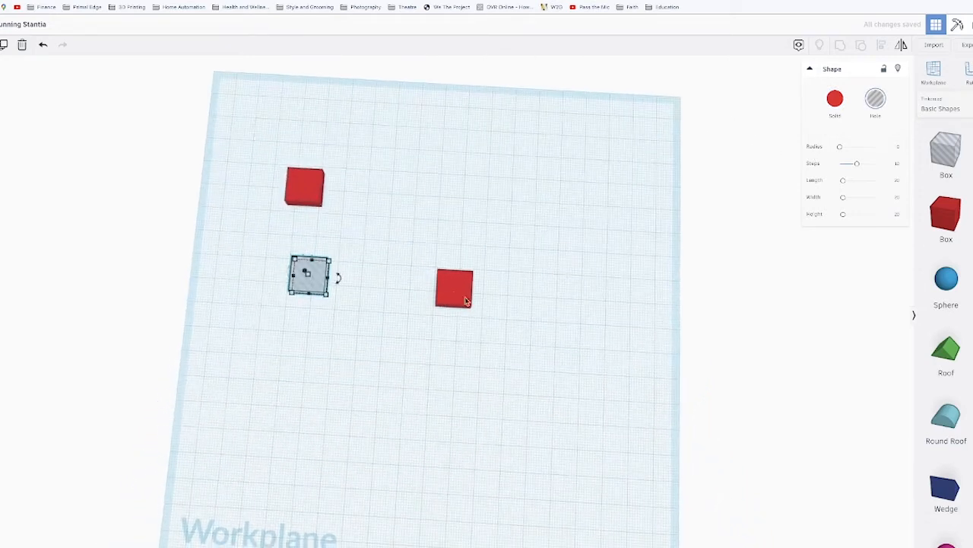
{"action": "left_click_drag", "start_coordinate": [450, 297], "coordinate": [409, 292]}
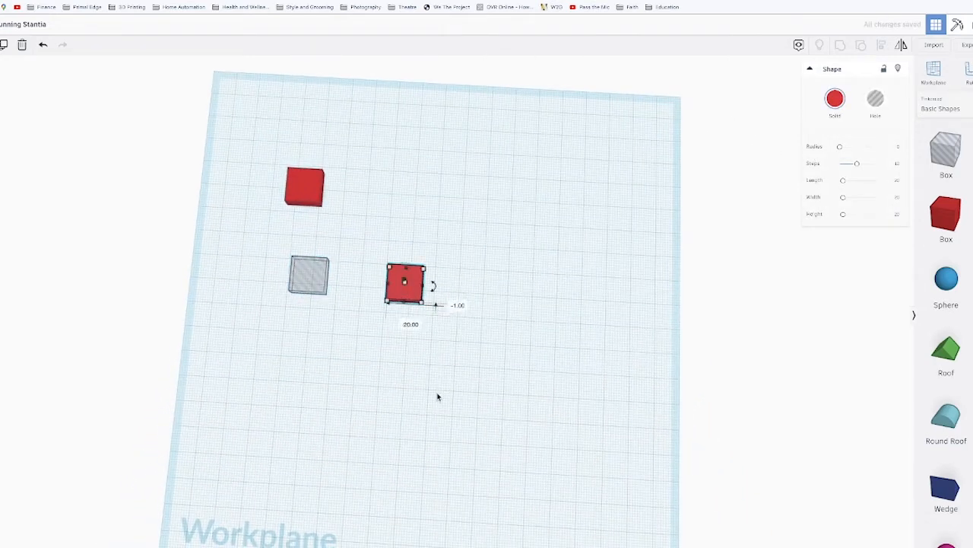
{"action": "right_click_drag", "start_coordinate": [438, 396], "coordinate": [470, 410]}
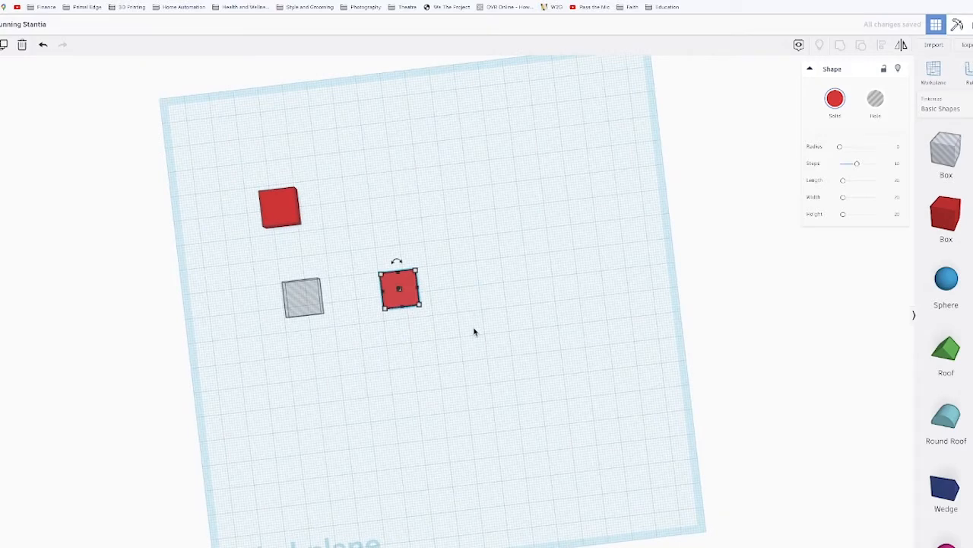
{"action": "scroll", "coordinate": [474, 331], "scroll_direction": "up", "scroll_amount": 2}
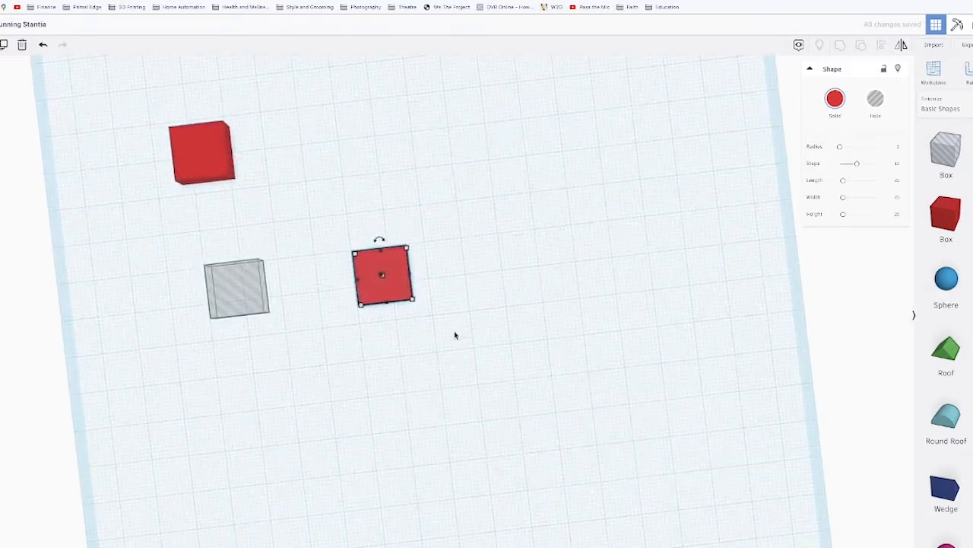
{"action": "key", "text": "f"}
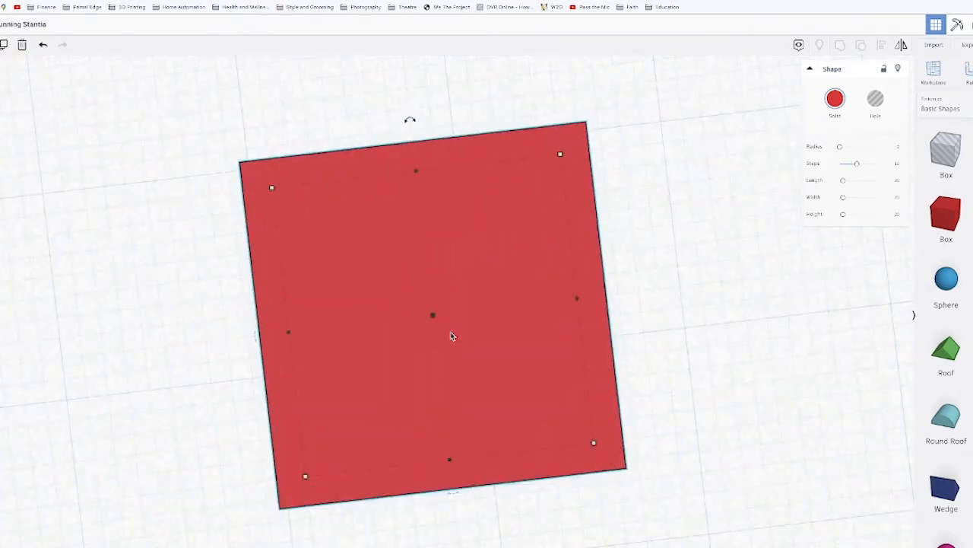
{"action": "scroll", "coordinate": [451, 336], "scroll_direction": "down", "scroll_amount": 5}
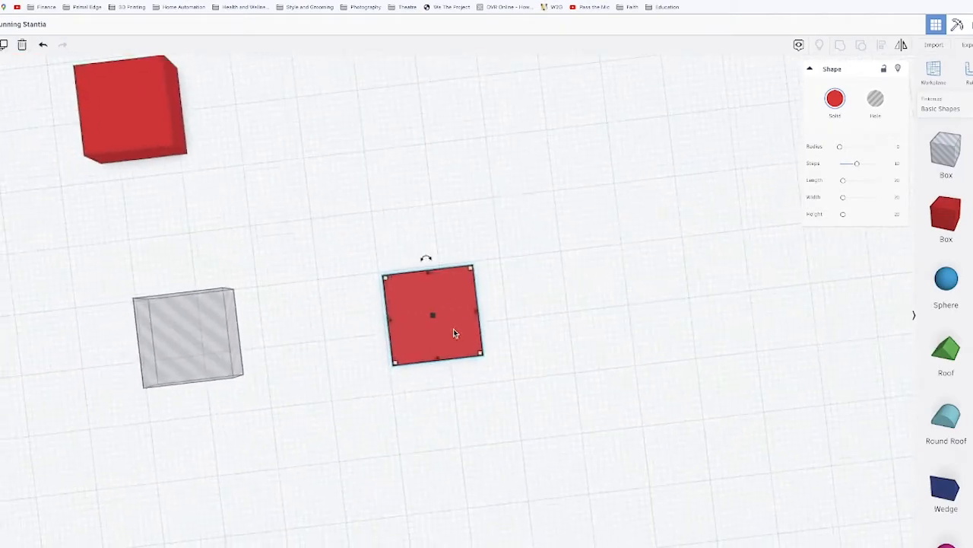
{"action": "left_click", "coordinate": [539, 325]}
Step: Duplicate the hole box and place the copy flush against the front side of the central red box
{"action": "right_click_drag", "start_coordinate": [655, 312], "coordinate": [622, 333]}
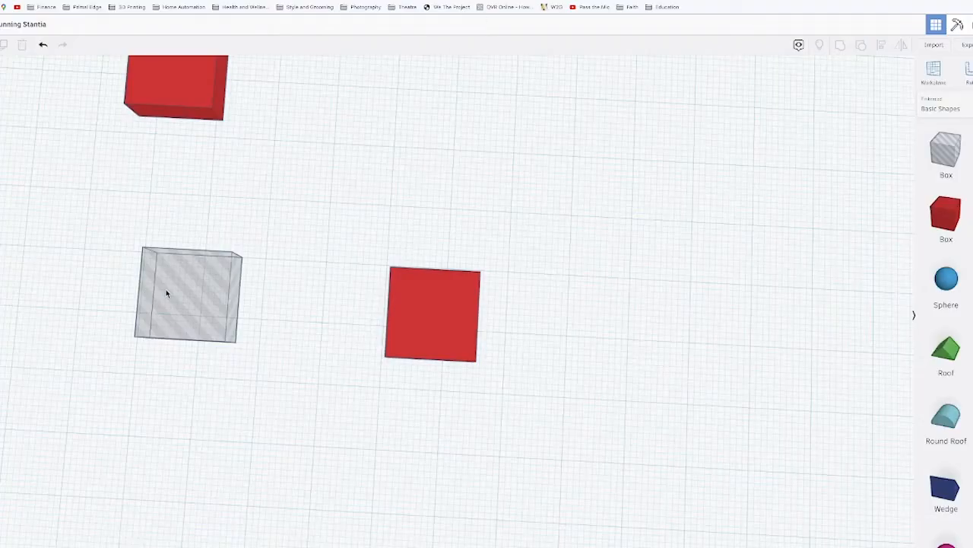
{"action": "left_click", "coordinate": [160, 297]}
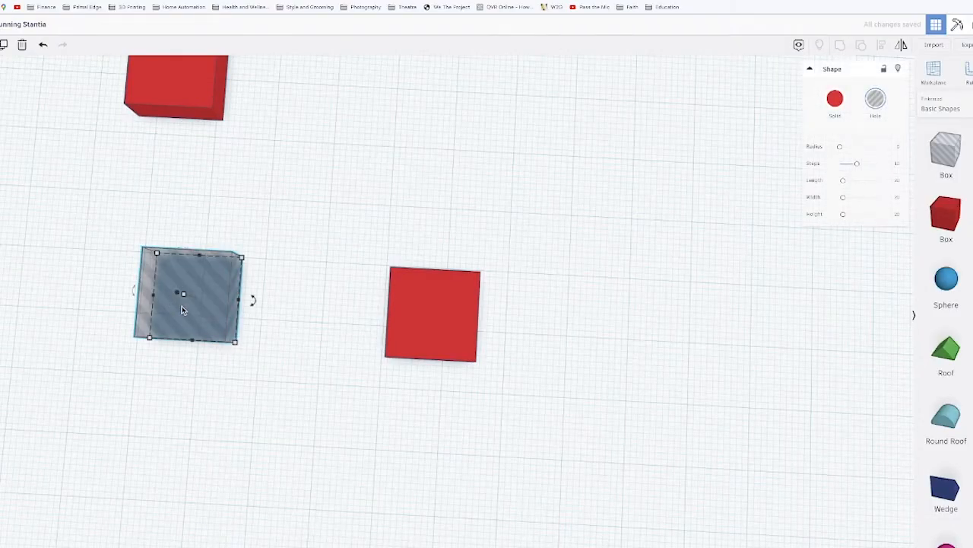
{"action": "left_click_drag", "start_coordinate": [183, 309], "coordinate": [425, 422]}
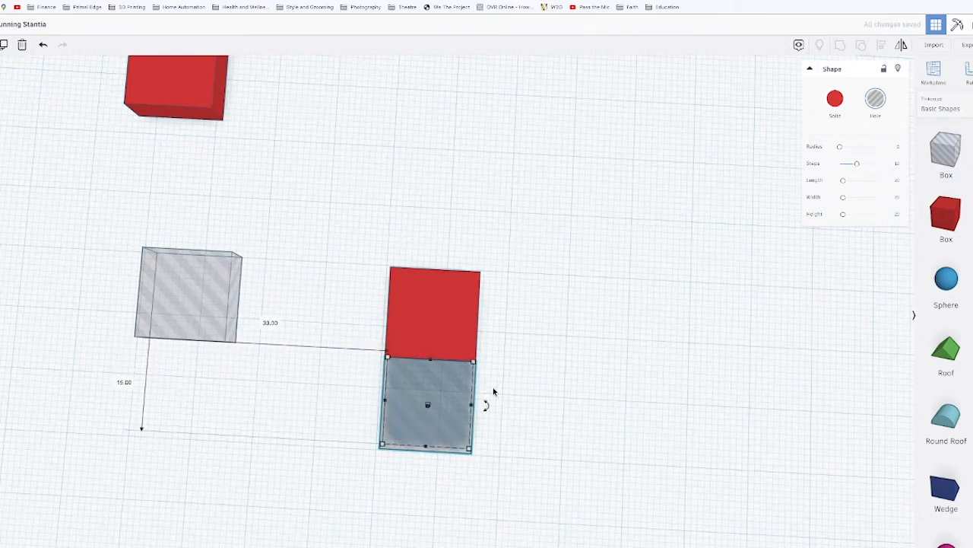
{"action": "left_click", "coordinate": [469, 450]}
{"action": "left_click", "coordinate": [424, 485]}
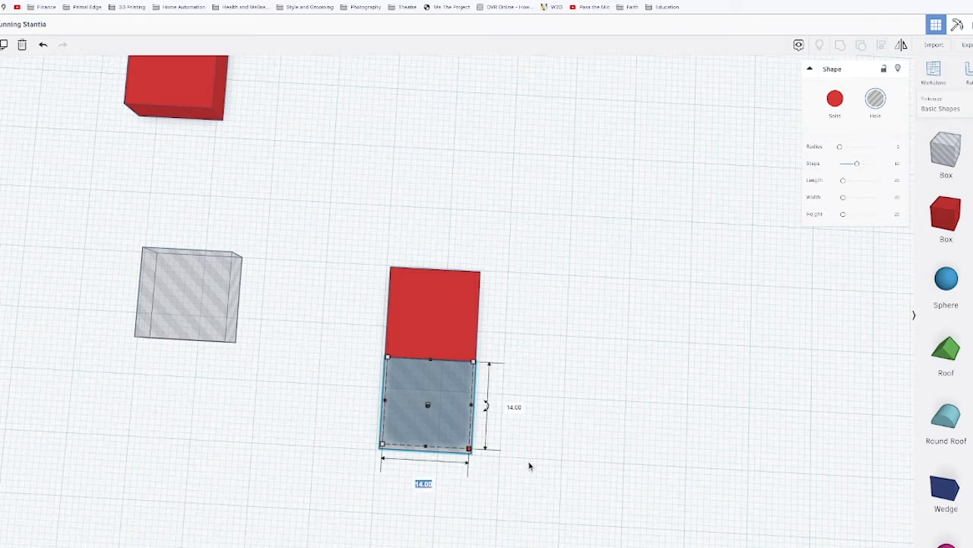
{"action": "type", "text": "12"}
{"action": "key", "text": "Return"}
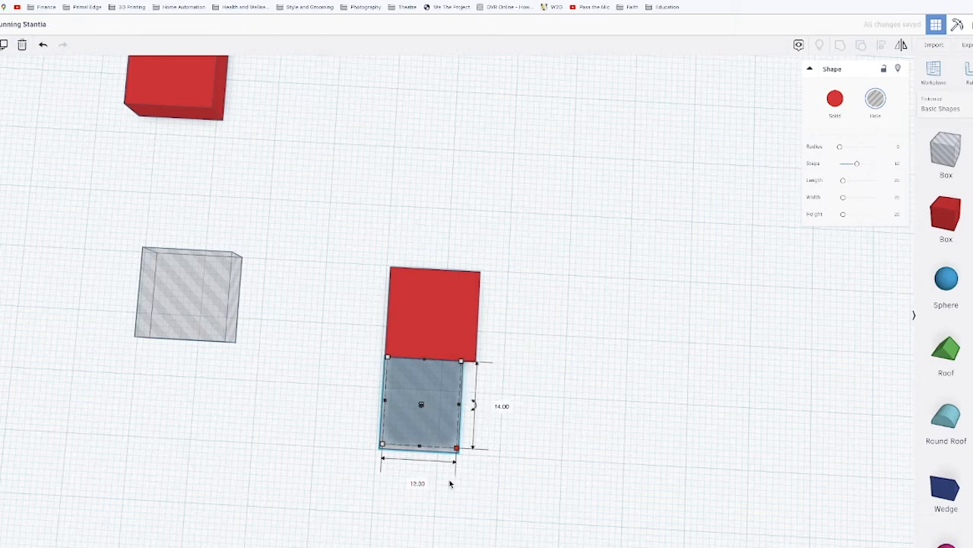
{"action": "key", "text": "ctrl+z"}
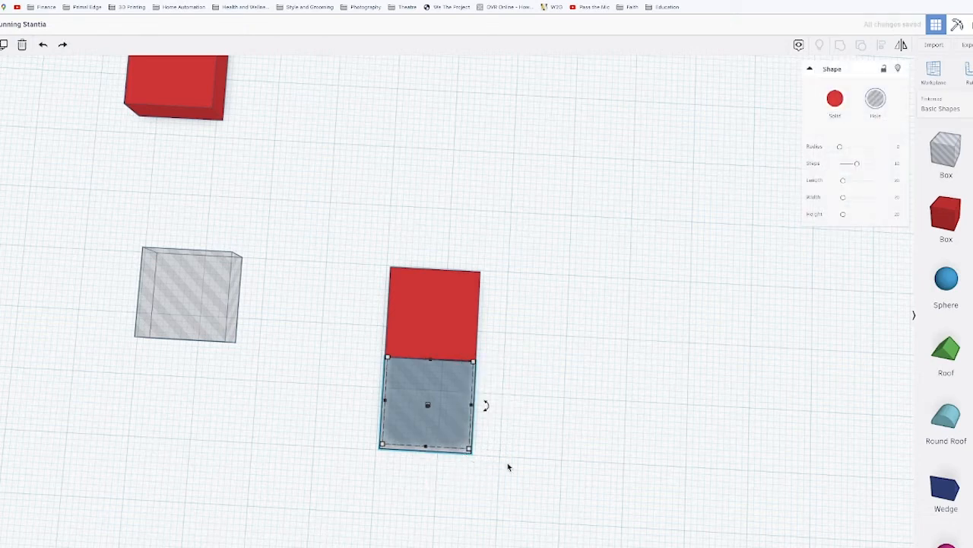
Step: Set the width of the hole box in front of the red box to 10 mm
{"action": "mouse_move", "coordinate": [471, 450]}
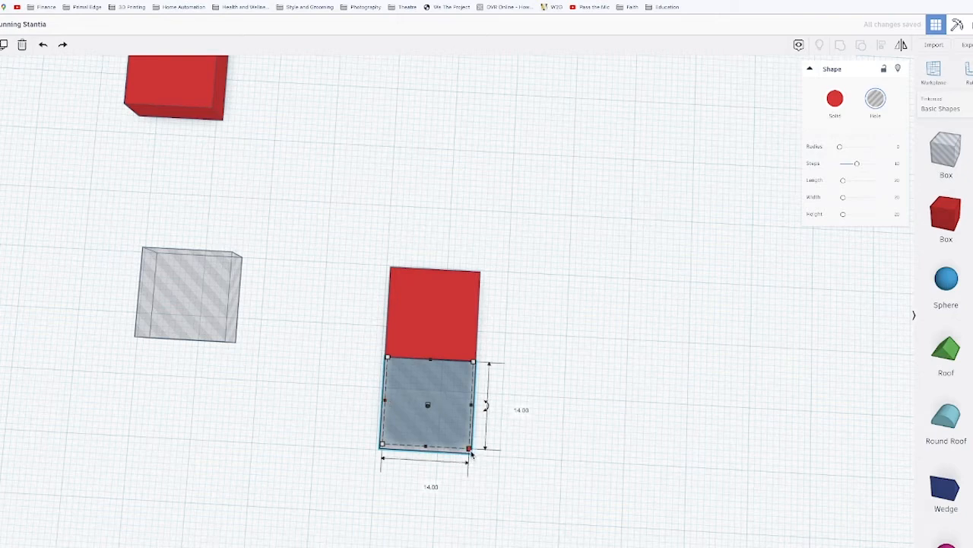
{"action": "left_click", "coordinate": [423, 485]}
{"action": "type", "text": "10"}
{"action": "key", "text": "Return"}
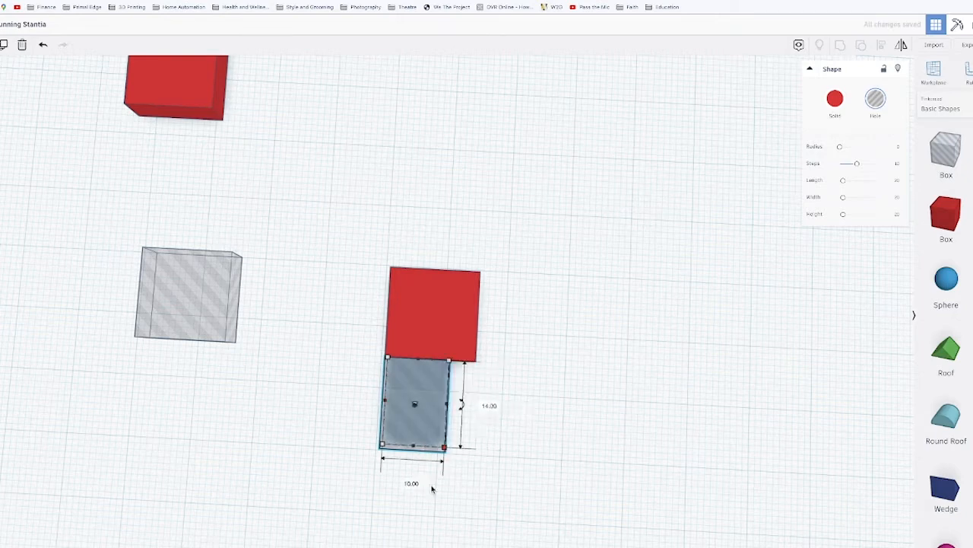
Step: Align the 10 mm wide hole box and the red box on their centres across the width
{"action": "left_click", "coordinate": [468, 351], "text": "shift"}
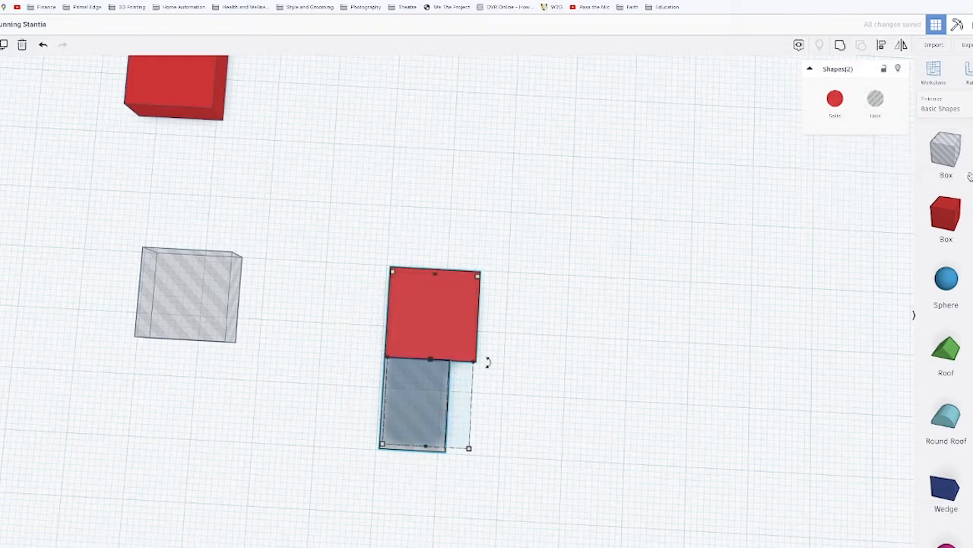
{"action": "left_click", "coordinate": [882, 47]}
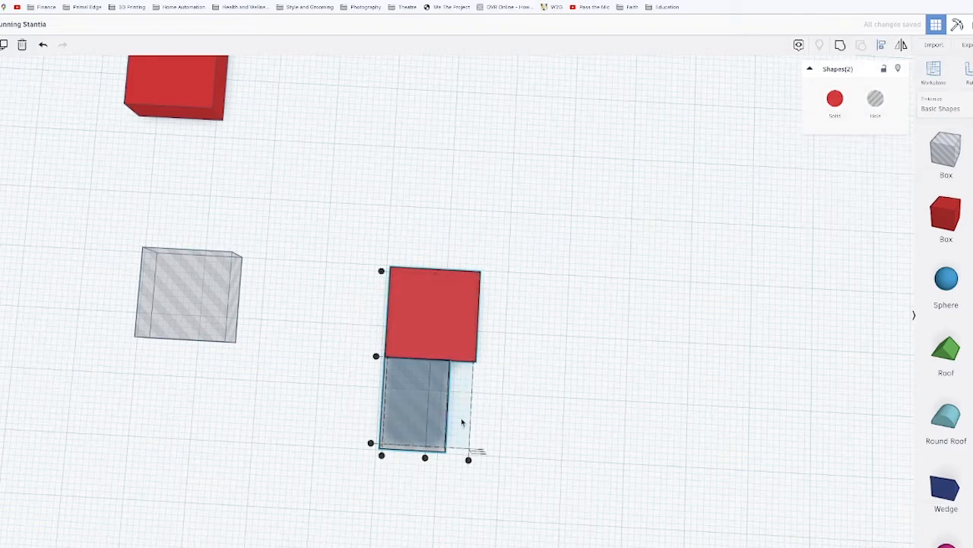
{"action": "left_click", "coordinate": [425, 458]}
{"action": "left_click", "coordinate": [565, 441]}
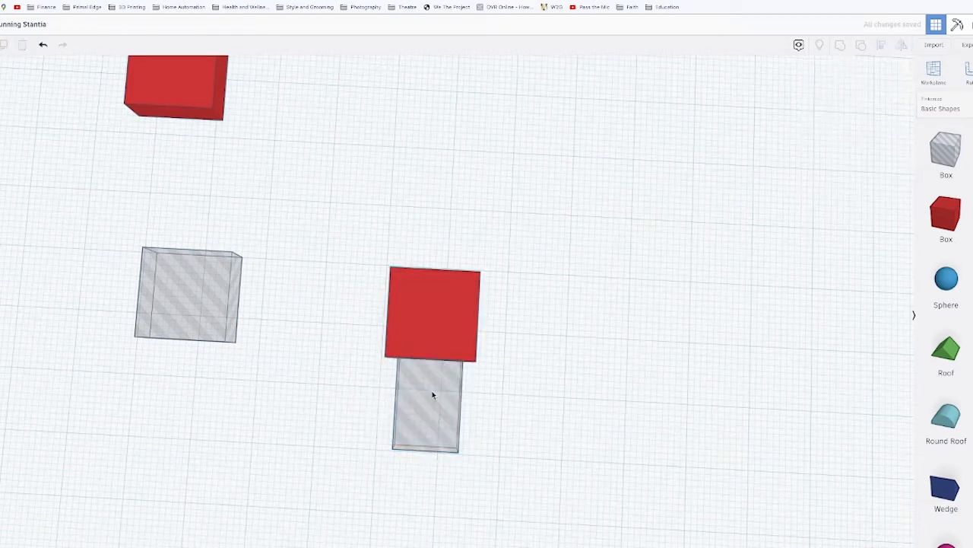
Step: Nudge the narrow hole box back into the red box, leaving a 2 mm wall at the rear and an open front
{"action": "left_click", "coordinate": [431, 384]}
{"action": "key", "text": "Up"}
{"action": "key", "text": "Up"}
{"action": "key", "text": "Up"}
{"action": "key", "text": "Up"}
{"action": "key", "text": "Up"}
{"action": "key", "text": "Up"}
{"action": "key", "text": "Up"}
{"action": "key", "text": "Up"}
{"action": "key", "text": "Up"}
{"action": "key", "text": "Up"}
{"action": "key", "text": "Up"}
{"action": "key", "text": "Up"}
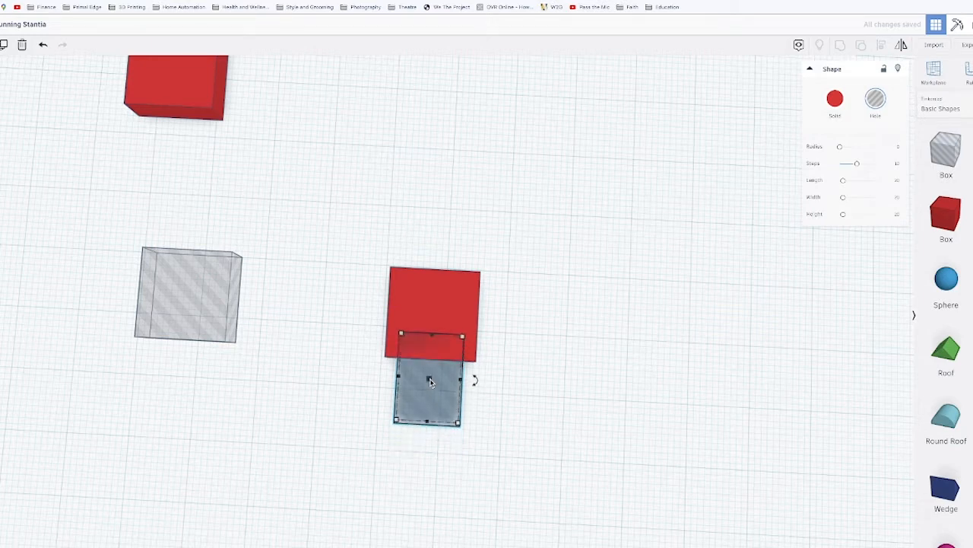
{"action": "key", "text": "Up"}
{"action": "key", "text": "Up"}
{"action": "key", "text": "Up"}
{"action": "key", "text": "Up"}
{"action": "key", "text": "Up"}
{"action": "key", "text": "Up"}
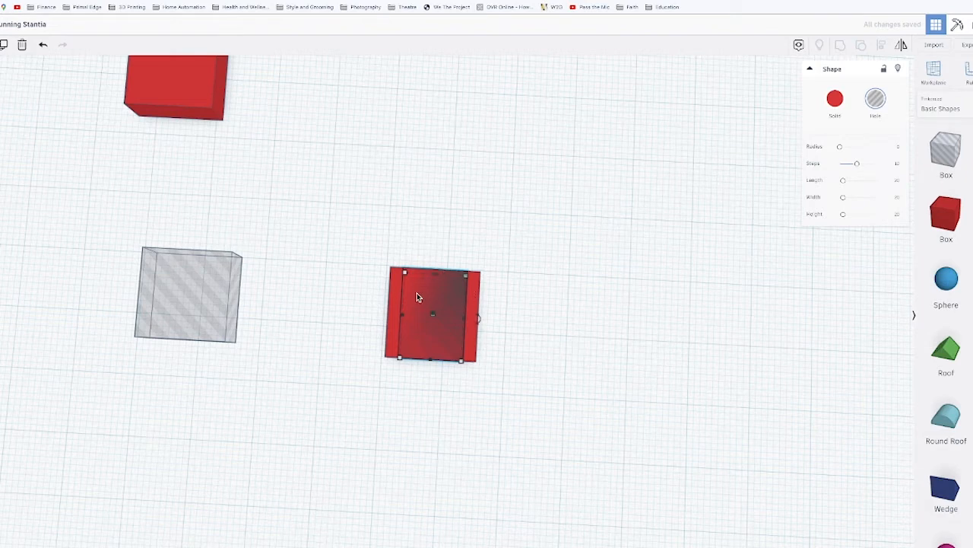
{"action": "key", "text": "Down"}
{"action": "key", "text": "Down"}
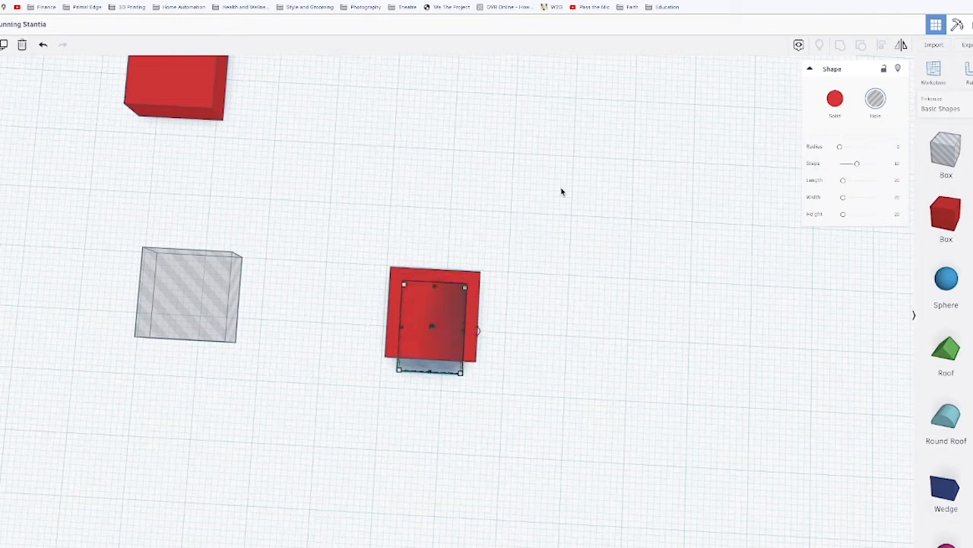
Step: Group the narrow hole box with the red box to cut it into a U-shaped piece
{"action": "left_click", "coordinate": [394, 321], "text": "shift"}
{"action": "left_click", "coordinate": [841, 45]}
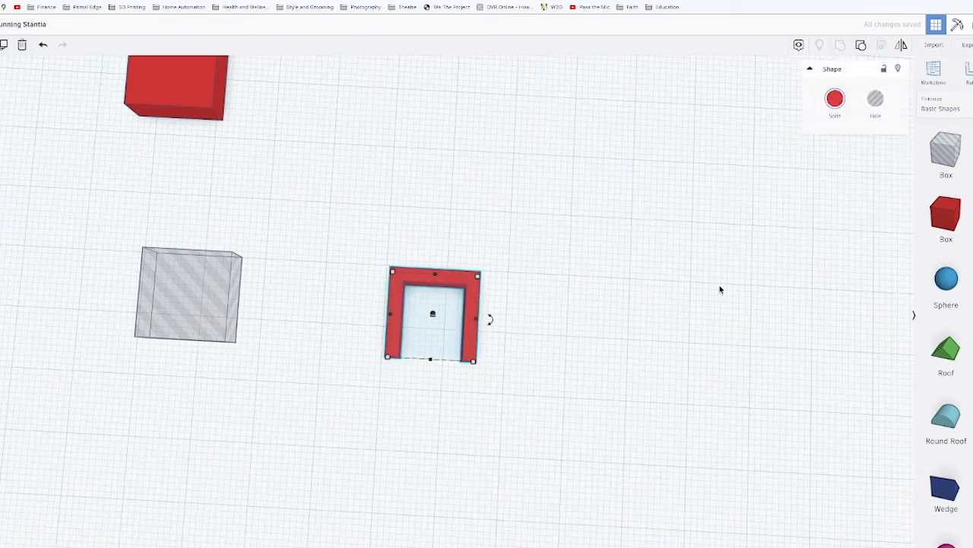
{"action": "left_click", "coordinate": [457, 325]}
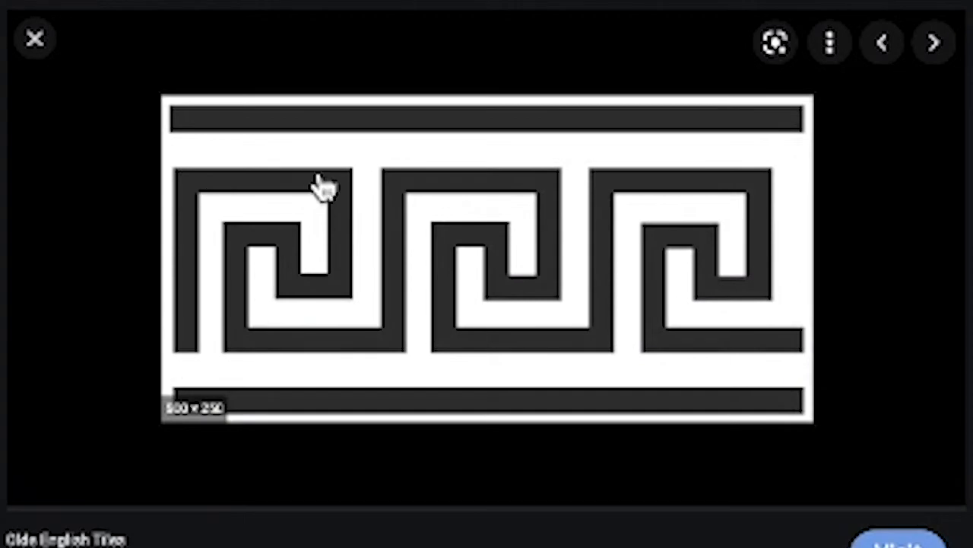
{"action": "mouse_move", "coordinate": [337, 289]}
{"action": "left_mouse_down"}
{"action": "mouse_move", "coordinate": [344, 328]}
{"action": "mouse_move", "coordinate": [343, 295]}
{"action": "left_mouse_up"}
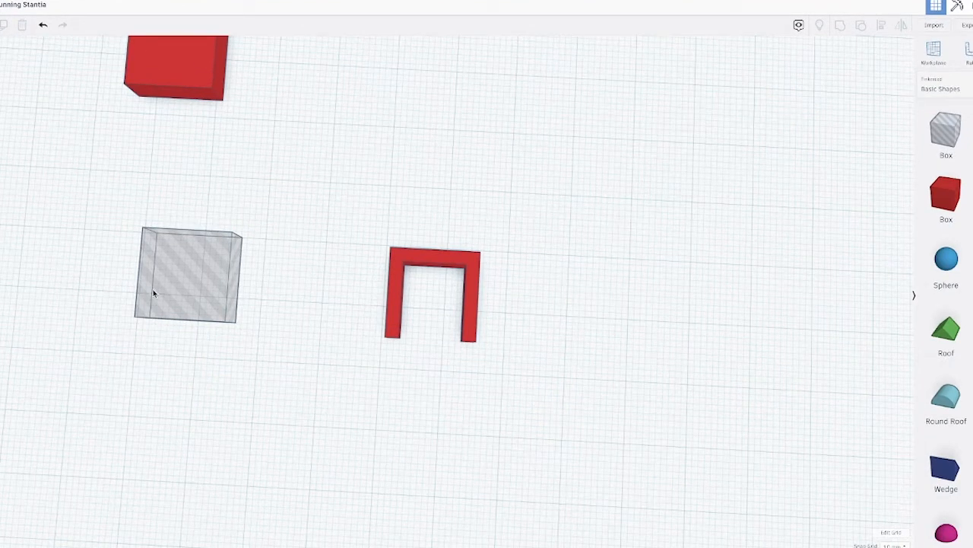
Step: Duplicate the hole box and place the copy over the front end of the U-shaped piece's right leg
{"action": "left_click", "coordinate": [182, 287]}
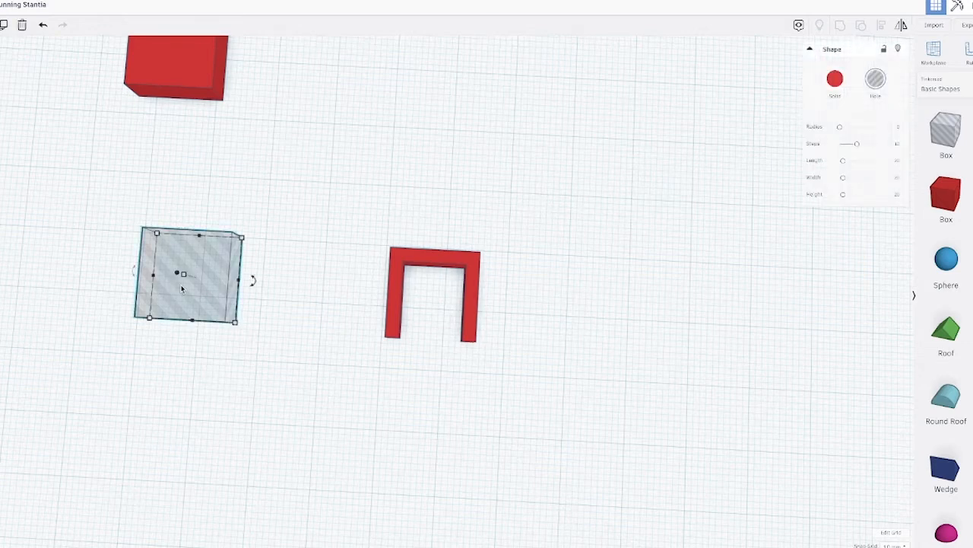
{"action": "key", "text": "ctrl+d"}
{"action": "left_click_drag", "start_coordinate": [205, 303], "coordinate": [489, 417]}
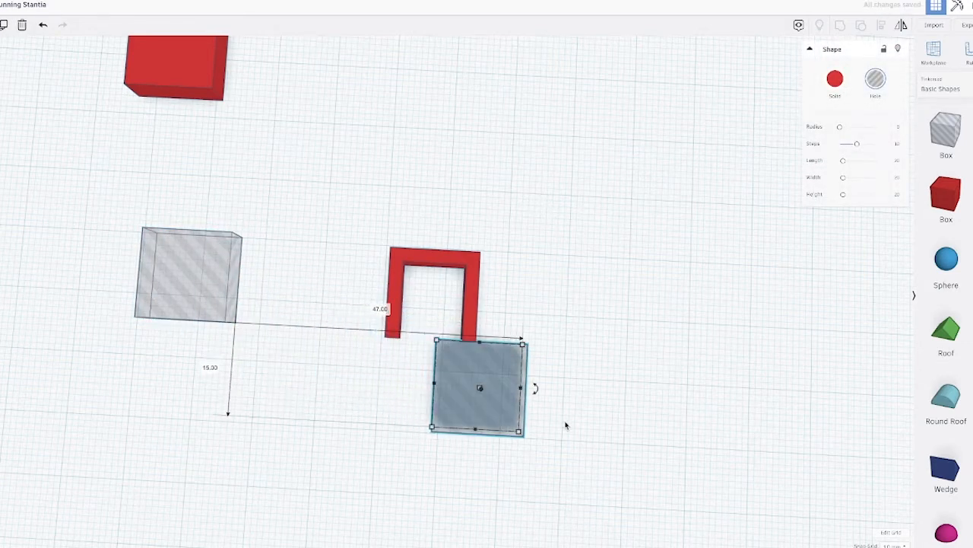
{"action": "key", "text": "Up"}
{"action": "key", "text": "Up"}
{"action": "key", "text": "Up"}
{"action": "key", "text": "Up"}
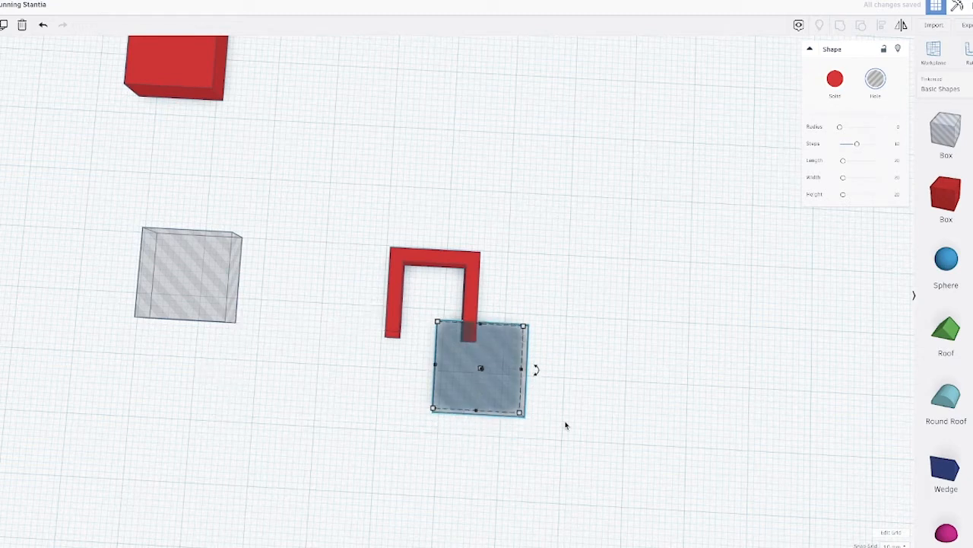
Step: Group the hole copy with the U-shaped piece to shorten its right leg
{"action": "left_click_drag", "start_coordinate": [545, 292], "coordinate": [462, 341]}
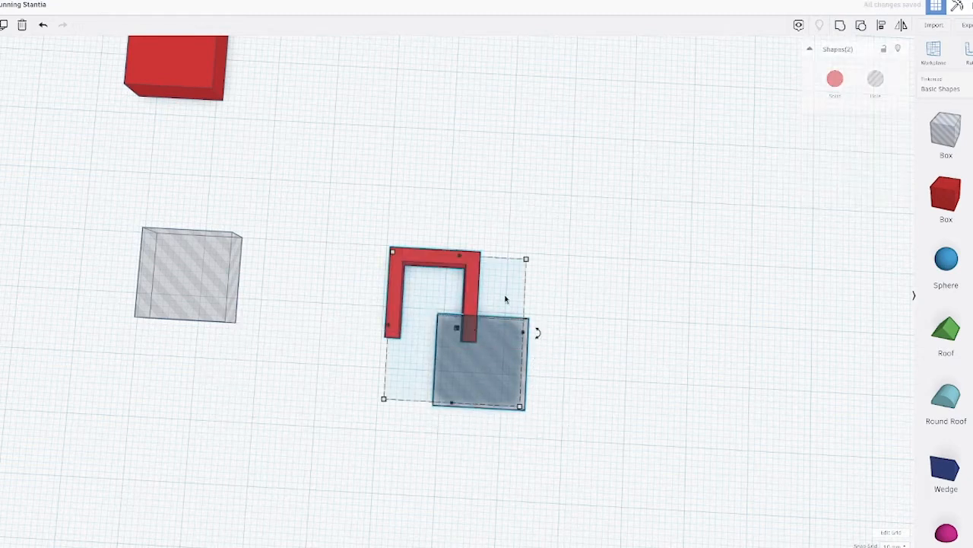
{"action": "left_click", "coordinate": [841, 27]}
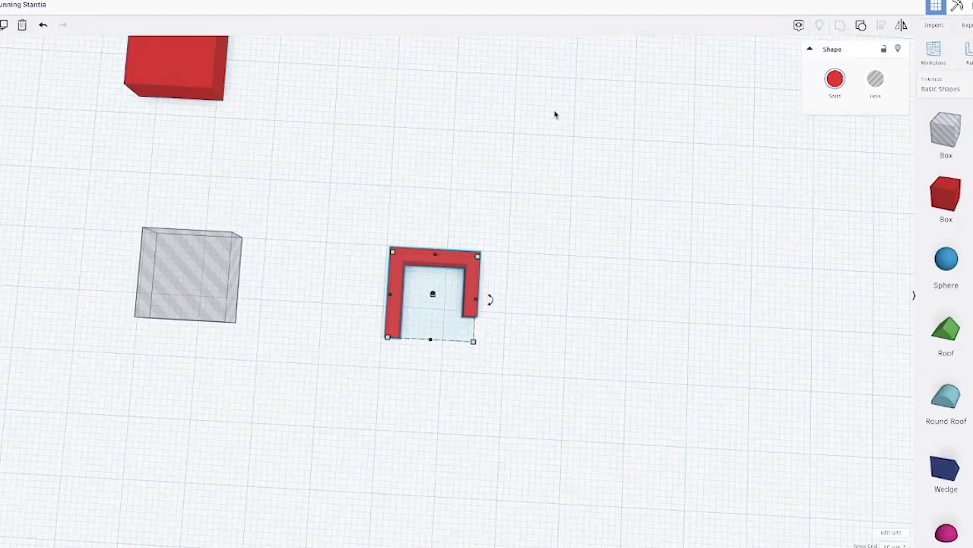
{"action": "left_click", "coordinate": [607, 257]}
Step: Duplicate the red box, place the copy behind the U-shaped piece and set its depth to 2 mm
{"action": "left_click", "coordinate": [159, 83]}
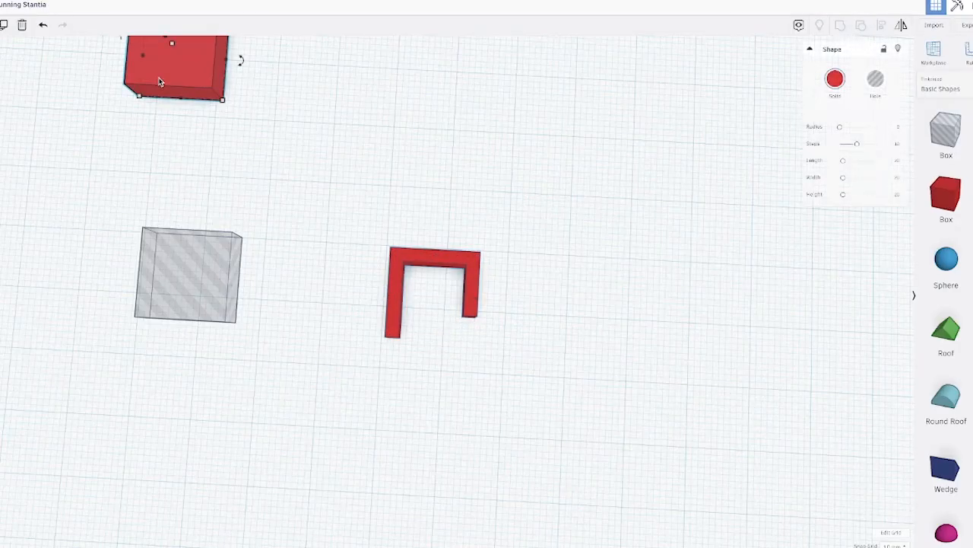
{"action": "left_click_drag", "start_coordinate": [160, 83], "coordinate": [512, 204]}
{"action": "key", "text": "ctrl+d"}
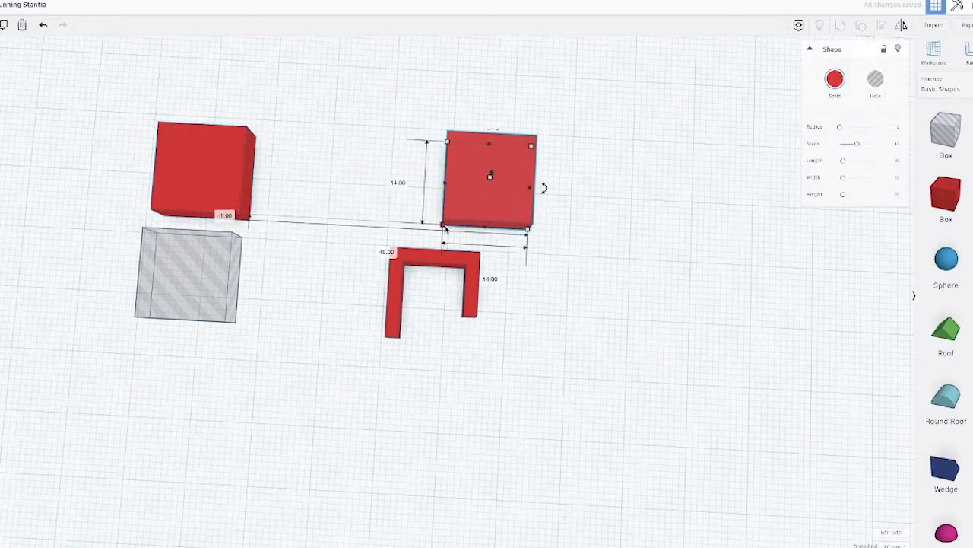
{"action": "left_click", "coordinate": [390, 178]}
{"action": "type", "text": "2"}
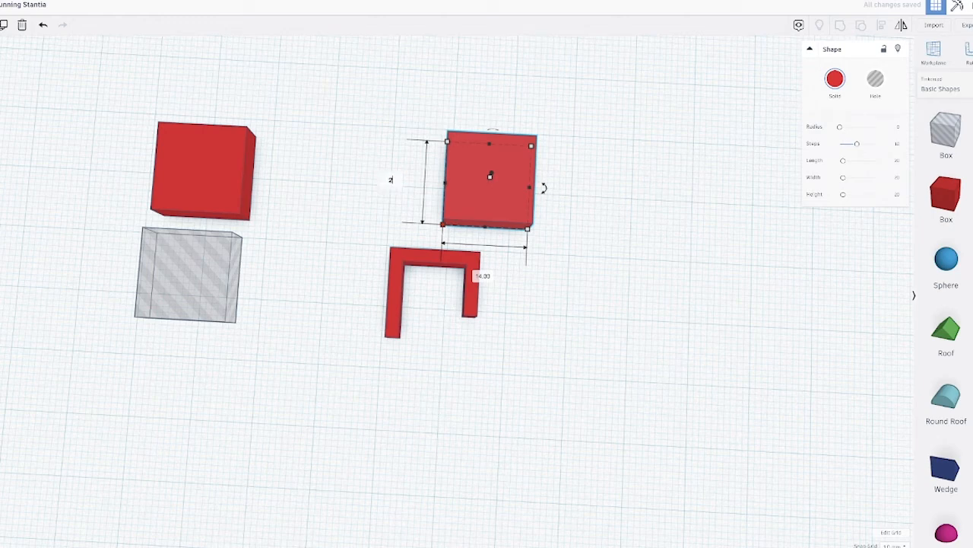
{"action": "key", "text": "Return"}
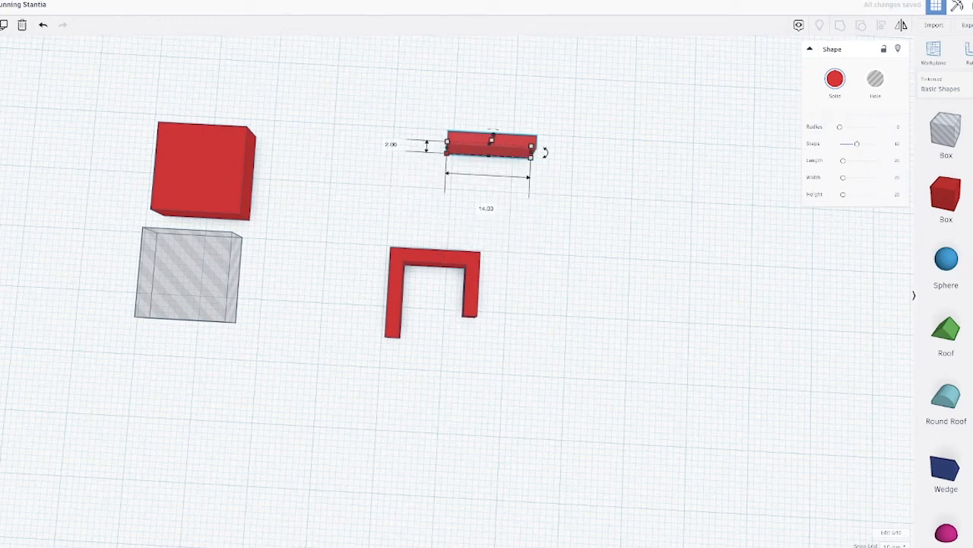
Step: Place a short copy of the 2 mm bar at the end of the shortened right leg, pointing inward
{"action": "key", "text": "ctrl+v"}
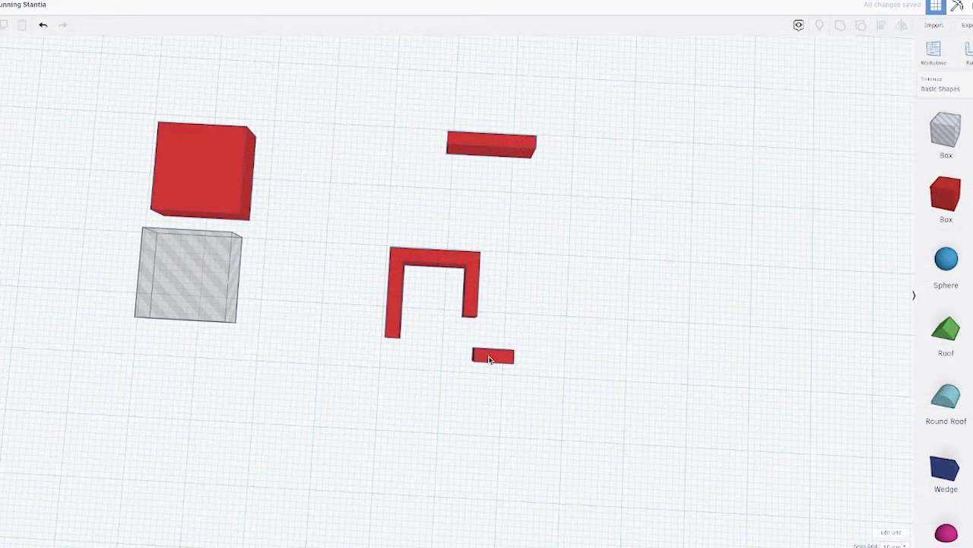
{"action": "left_click_drag", "start_coordinate": [494, 355], "coordinate": [451, 327]}
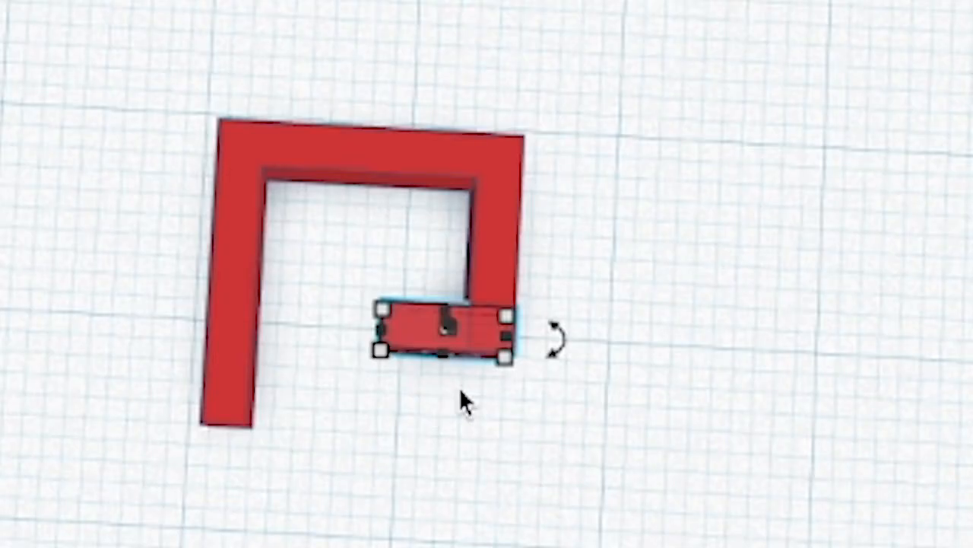
{"action": "left_click", "coordinate": [464, 403]}
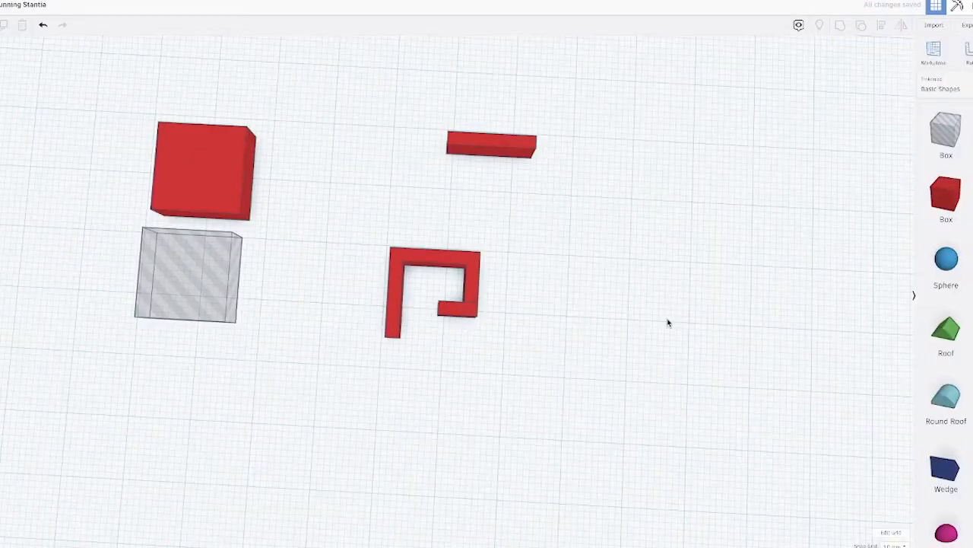
Step: Duplicate the short bar, rotate the copy 90° and nudge it to run rearward from the bar's inner end
{"action": "left_click", "coordinate": [466, 308]}
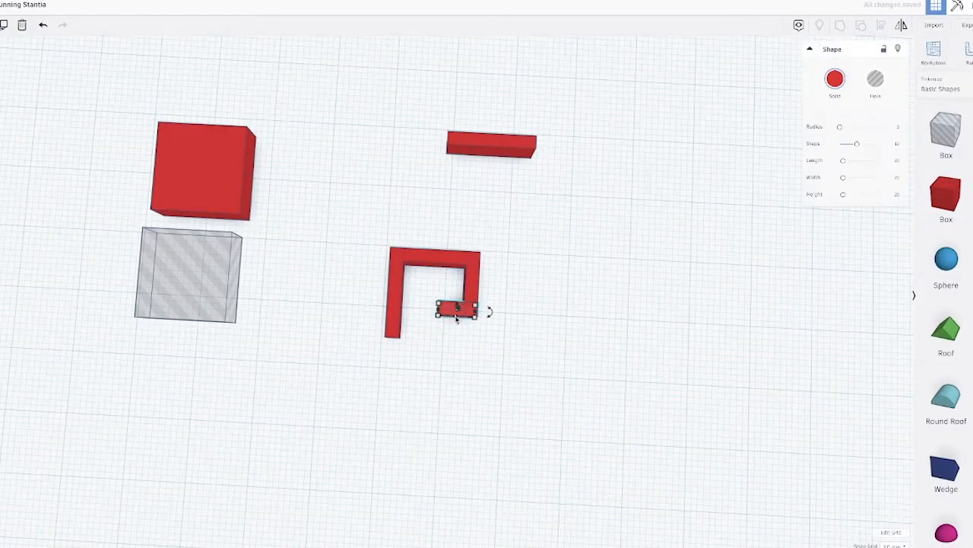
{"action": "left_click_drag", "start_coordinate": [489, 311], "coordinate": [515, 324]}
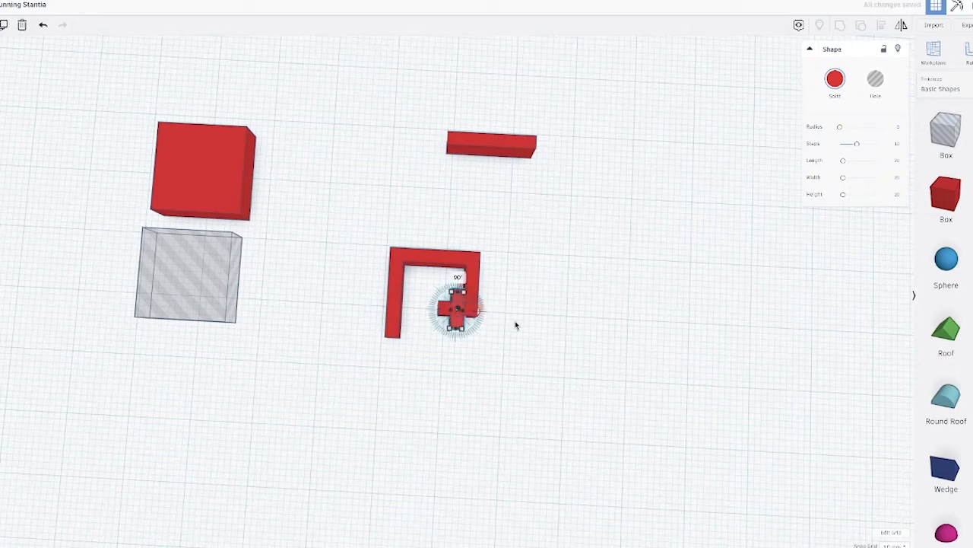
{"action": "key", "text": "Left"}
{"action": "key", "text": "Up"}
{"action": "key", "text": "Up"}
{"action": "left_click", "coordinate": [515, 325]}
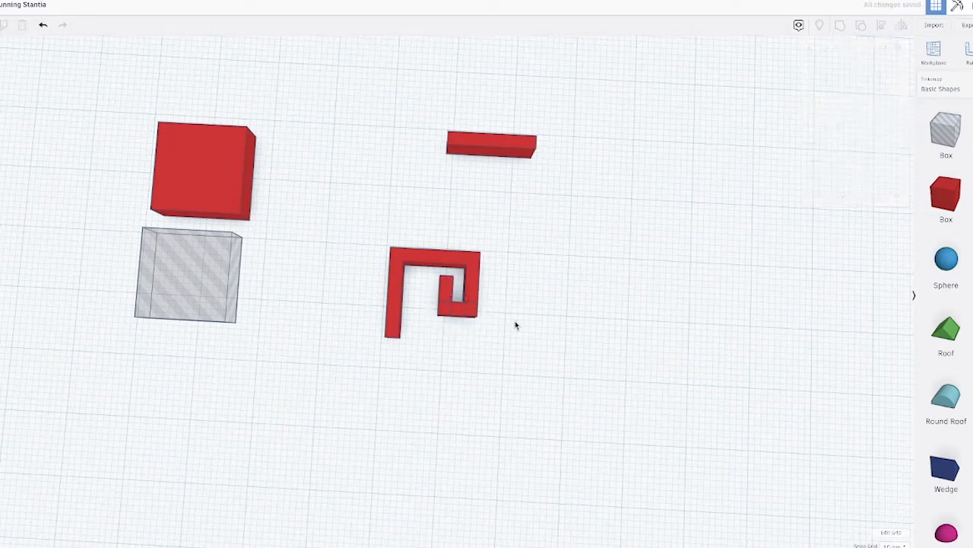
Step: Extend the spiral with a short bar to the left and a longer bar running forward to the front edge
{"action": "left_click", "coordinate": [449, 287]}
{"action": "left_click", "coordinate": [586, 362]}
{"action": "left_click_drag", "start_coordinate": [463, 303], "coordinate": [481, 304]}
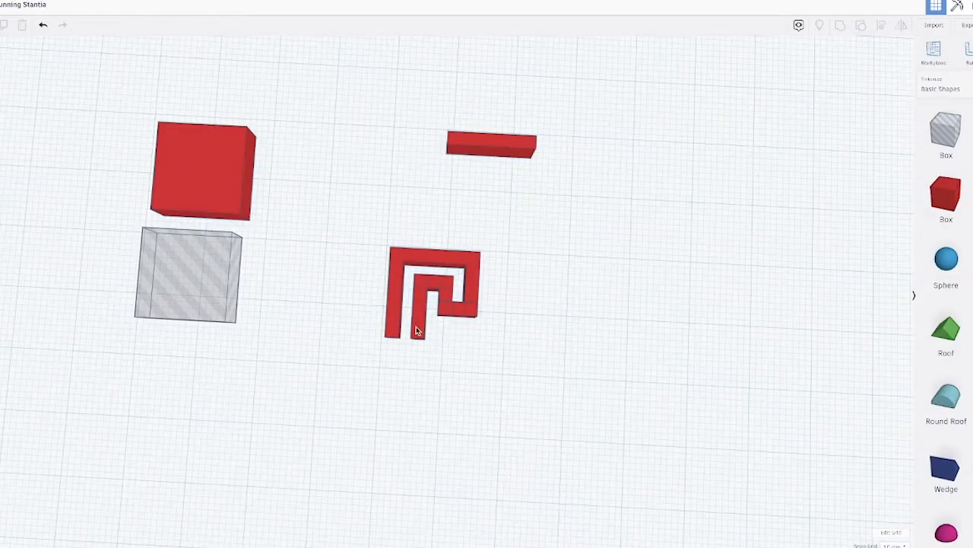
Step: Duplicate the long inner bar, rotate the copy 90° and nudge it into place along the spiral's front edge
{"action": "left_click", "coordinate": [419, 334]}
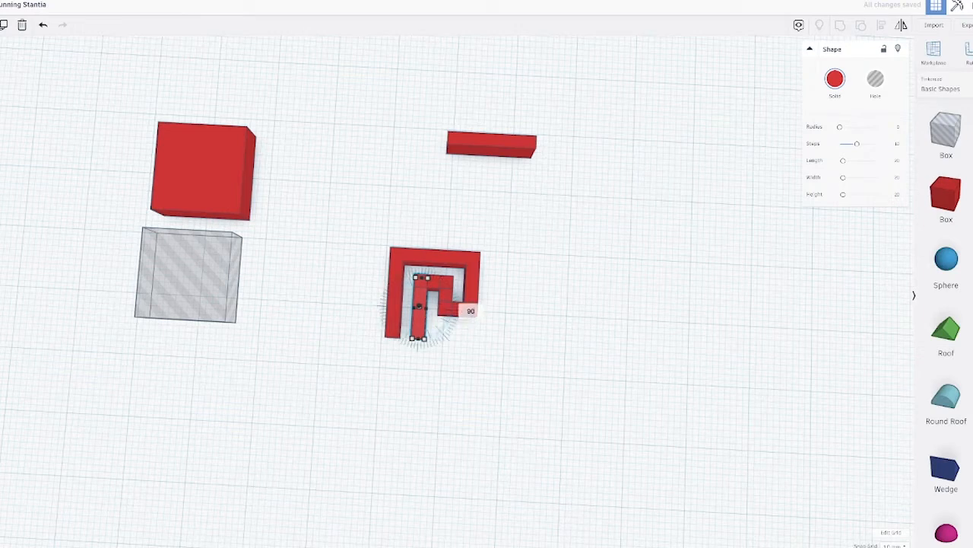
{"action": "left_click_drag", "start_coordinate": [464, 311], "coordinate": [466, 314]}
{"action": "key", "text": "Right"}
{"action": "key", "text": "Right"}
{"action": "key", "text": "Right"}
{"action": "key", "text": "Right"}
{"action": "key", "text": "Down"}
{"action": "key", "text": "Down"}
{"action": "key", "text": "Down"}
{"action": "key", "text": "Down"}
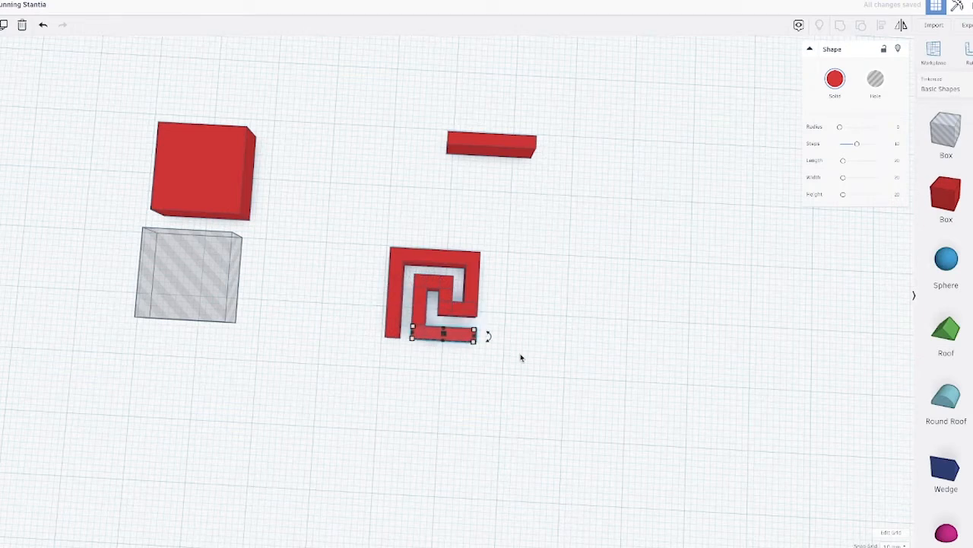
{"action": "left_click", "coordinate": [549, 308]}
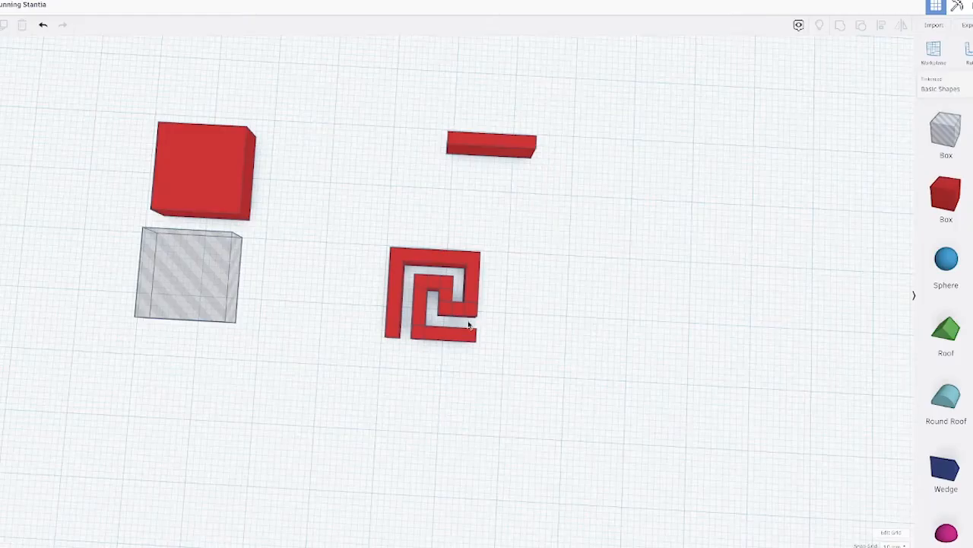
Step: Lengthen the spiral's front bar to 14 mm and group the six spiral pieces into one shape
{"action": "left_click", "coordinate": [469, 332]}
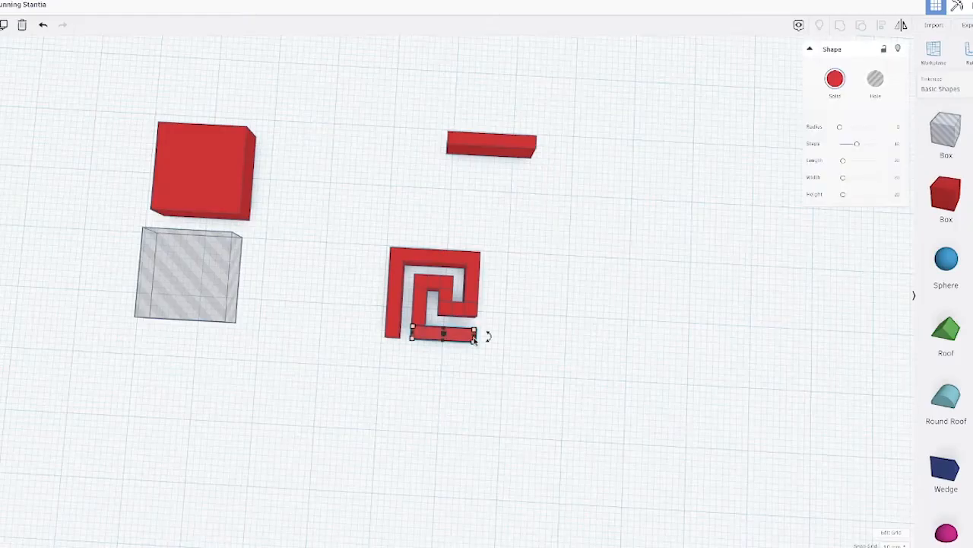
{"action": "left_click_drag", "start_coordinate": [489, 343], "coordinate": [500, 340]}
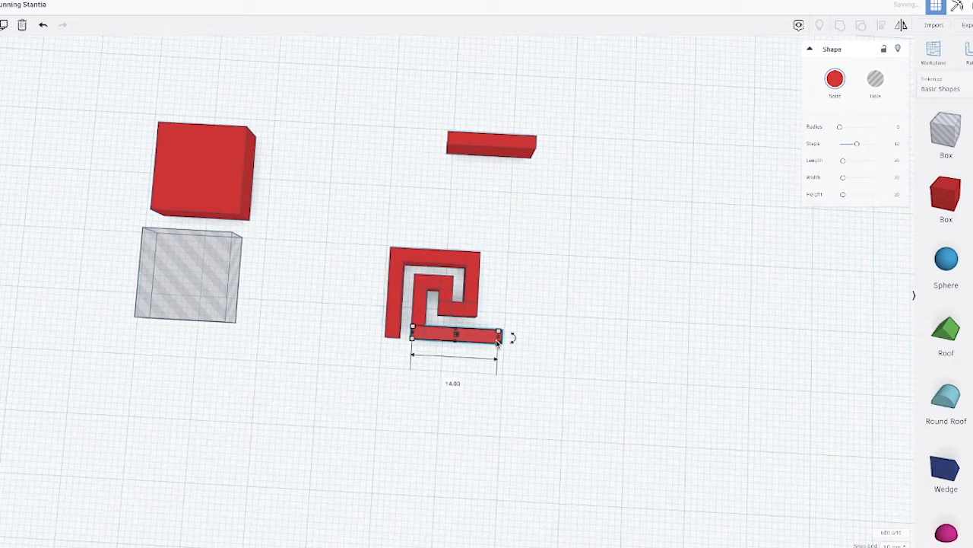
{"action": "left_click", "coordinate": [564, 371]}
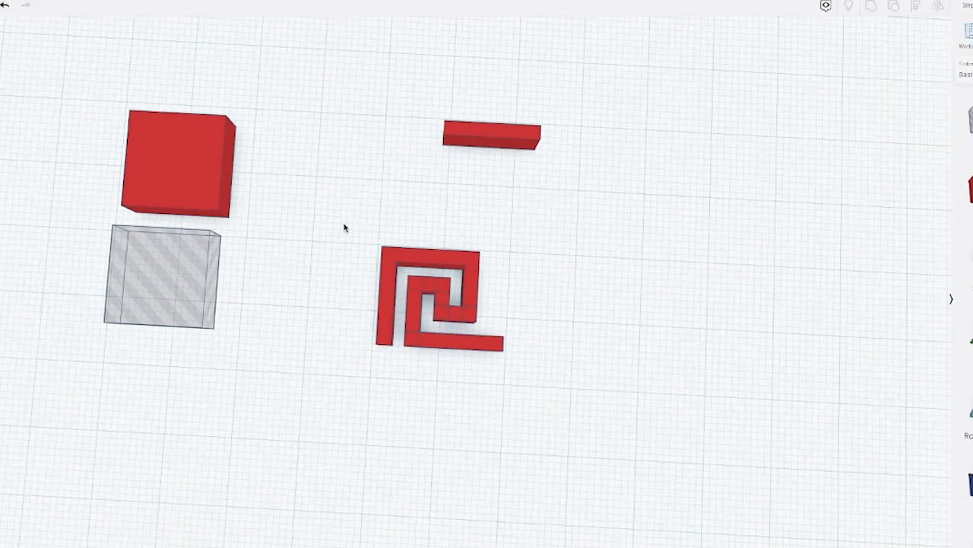
{"action": "left_click_drag", "start_coordinate": [354, 226], "coordinate": [524, 395]}
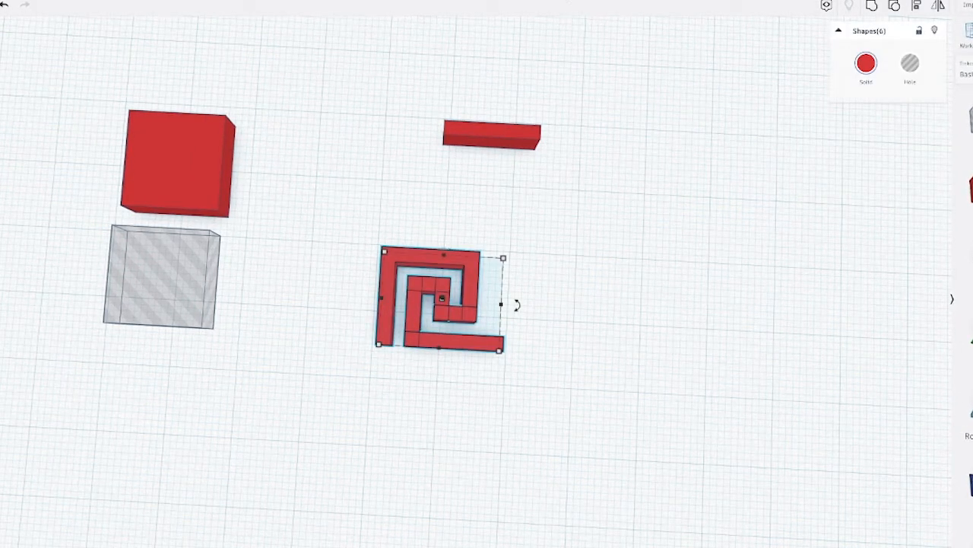
{"action": "left_click", "coordinate": [641, 223]}
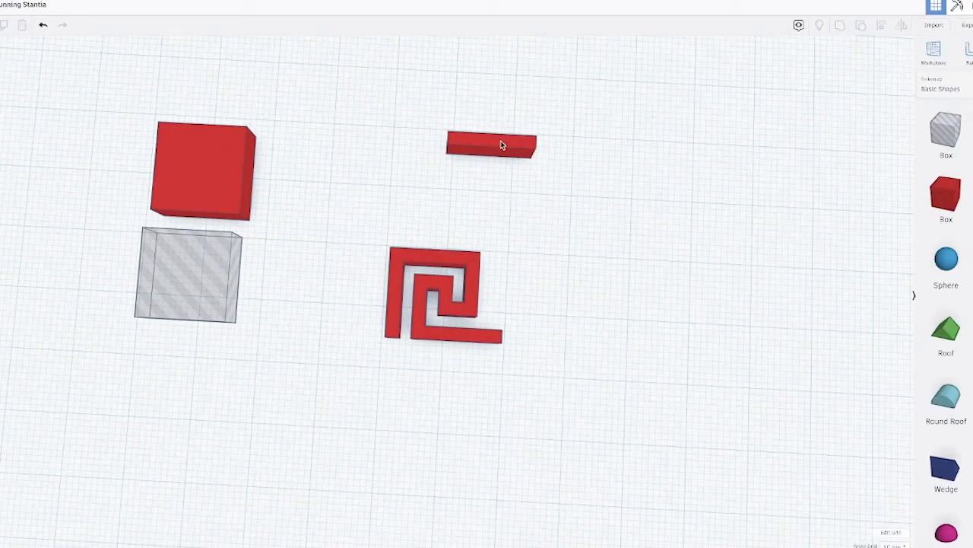
Step: Move the spare 14 mm bar just behind the spiral, leaving a small gap between them
{"action": "left_click_drag", "start_coordinate": [501, 145], "coordinate": [445, 250]}
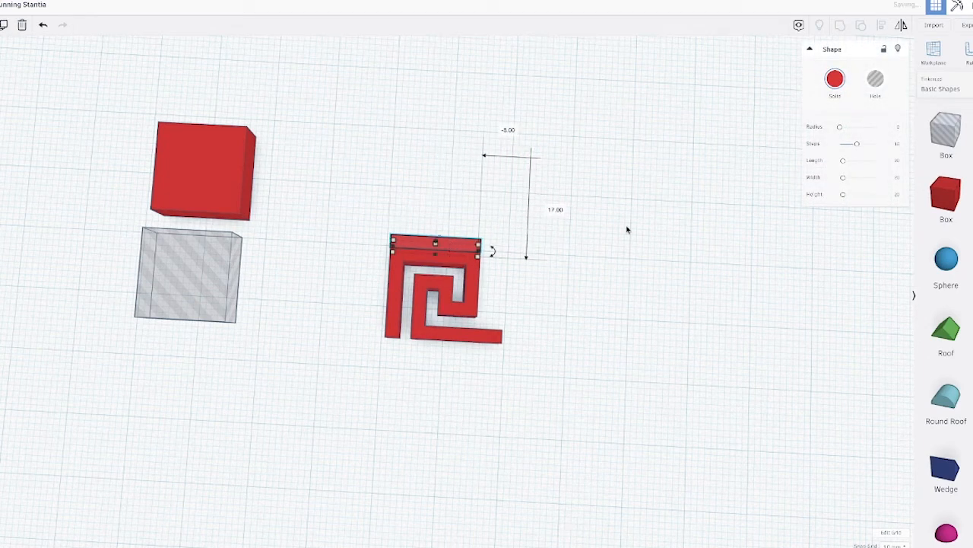
{"action": "key", "text": "Up"}
{"action": "key", "text": "Up"}
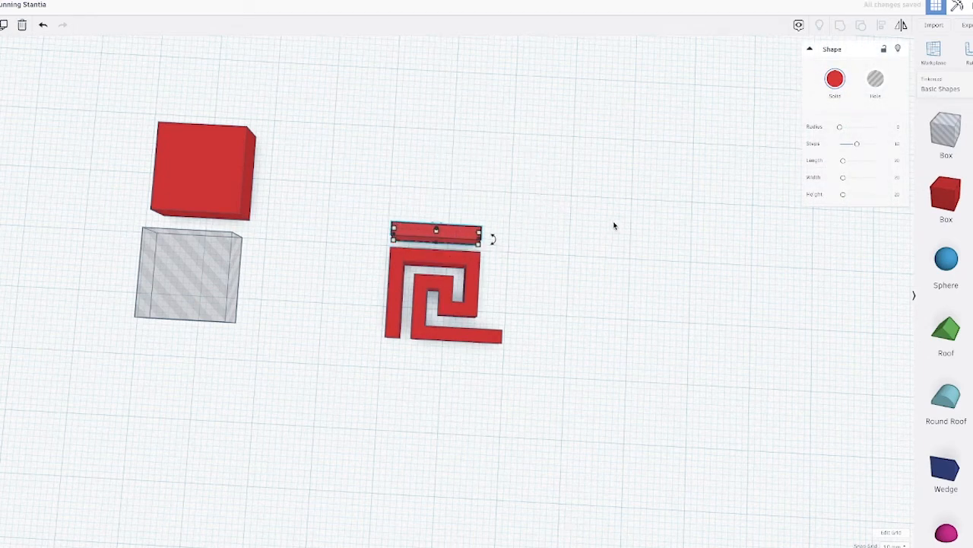
Step: Set the length of the bar behind the spiral to 22 mm, extending it to the left
{"action": "right_click_drag", "start_coordinate": [614, 225], "coordinate": [354, 214]}
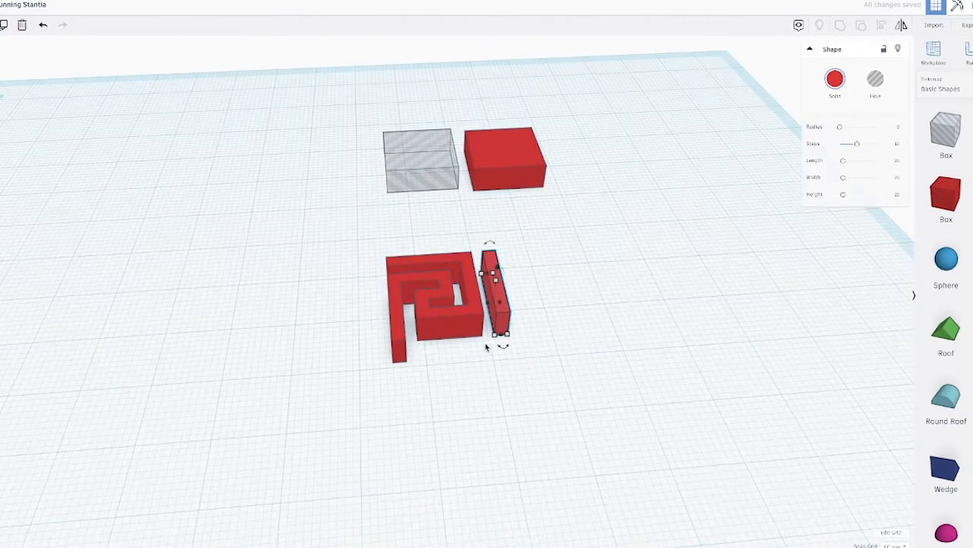
{"action": "right_click_drag", "start_coordinate": [487, 346], "coordinate": [806, 428]}
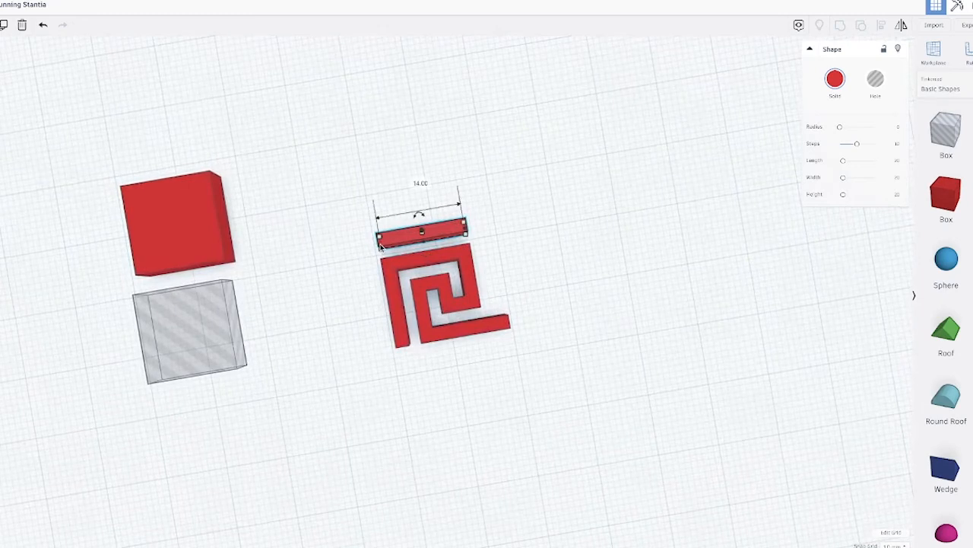
{"action": "left_click_drag", "start_coordinate": [380, 246], "coordinate": [363, 254]}
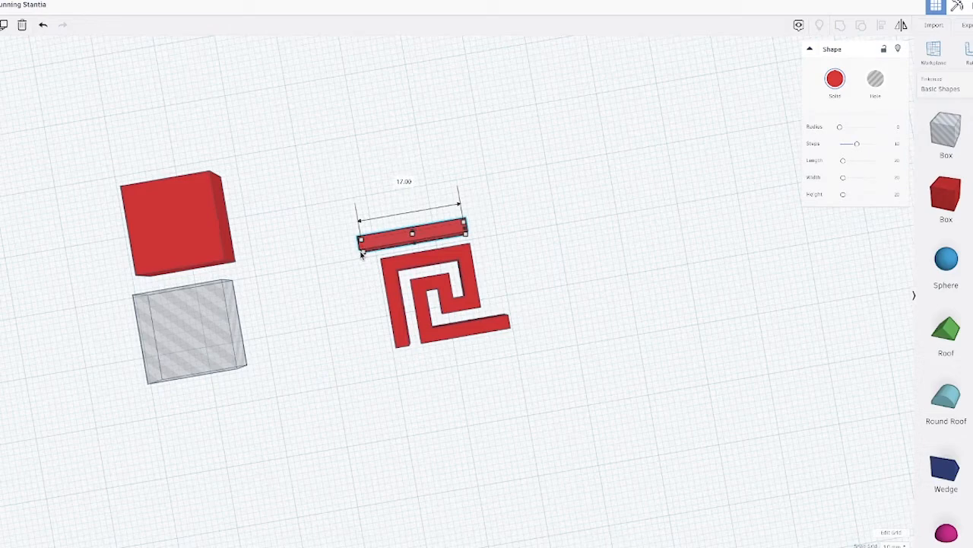
{"action": "left_click", "coordinate": [427, 265]}
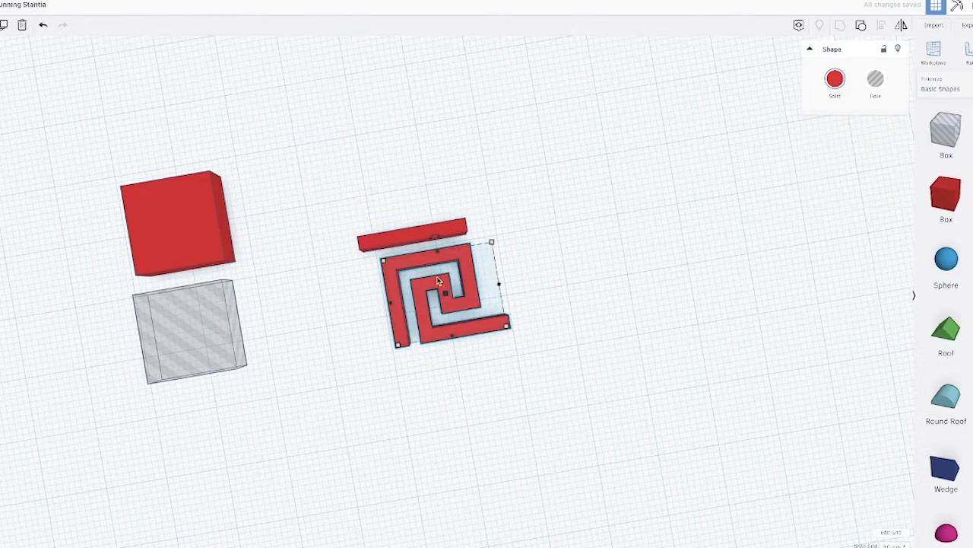
{"action": "left_click", "coordinate": [403, 239]}
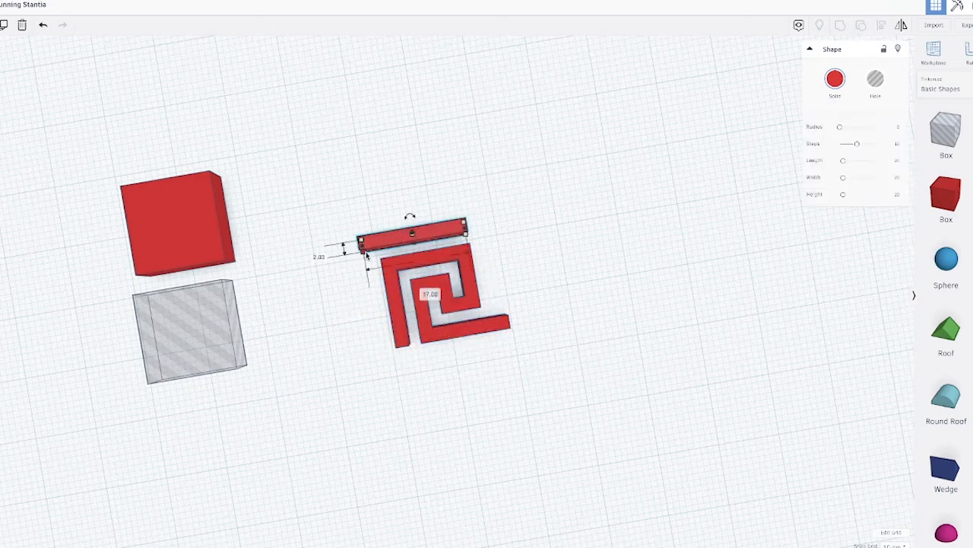
{"action": "left_click", "coordinate": [423, 291]}
{"action": "type", "text": "22"}
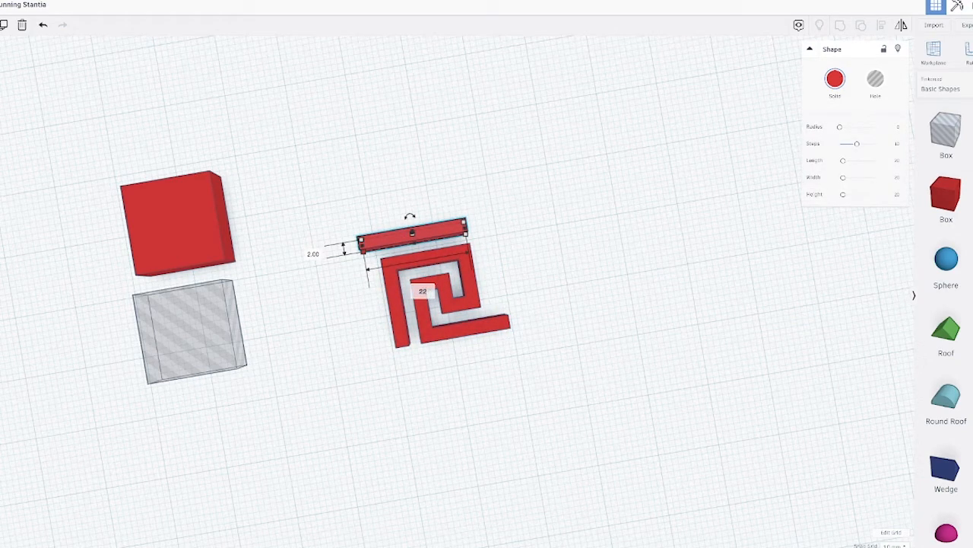
{"action": "key", "text": "Return"}
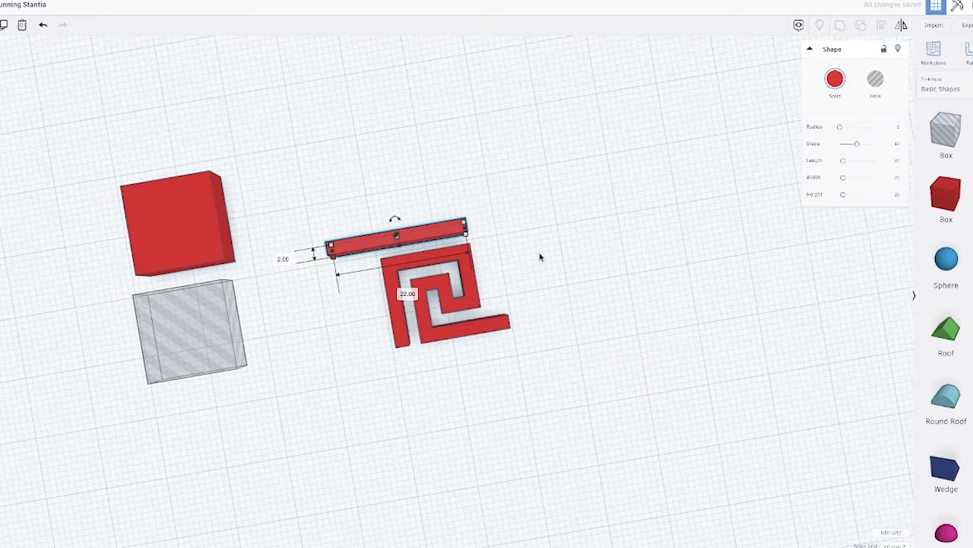
Step: Duplicate the 22 mm bar and place the copy in front of the spiral, leaving a small gap
{"action": "key", "text": "ctrl+d"}
{"action": "left_click_drag", "start_coordinate": [425, 234], "coordinate": [453, 350]}
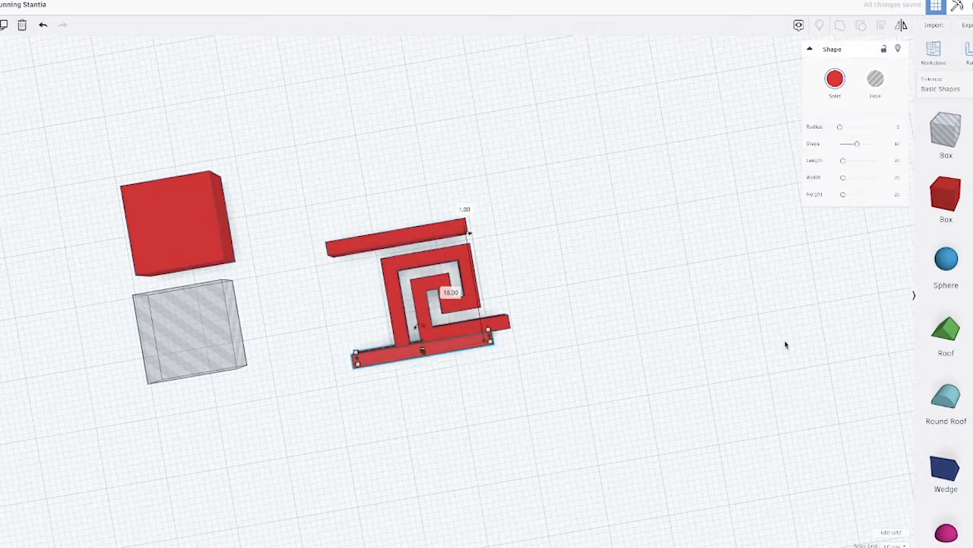
{"action": "key", "text": "Down"}
{"action": "key", "text": "Down"}
Step: Centre the spiral and the two 22 mm bars on each other left to right and group them into one shape
{"action": "right_click_drag", "start_coordinate": [786, 346], "coordinate": [571, 183]}
{"action": "left_click_drag", "start_coordinate": [413, 398], "coordinate": [744, 63]}
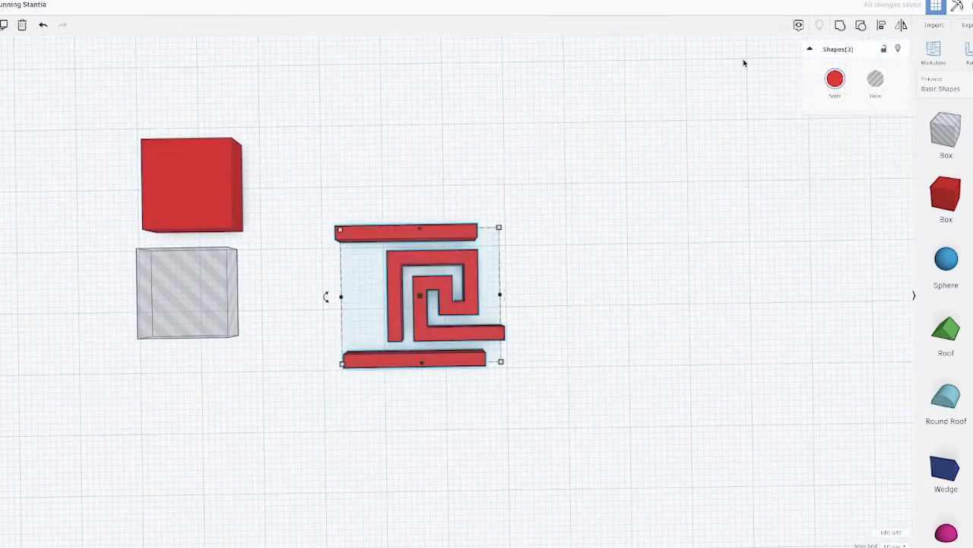
{"action": "left_click", "coordinate": [881, 25]}
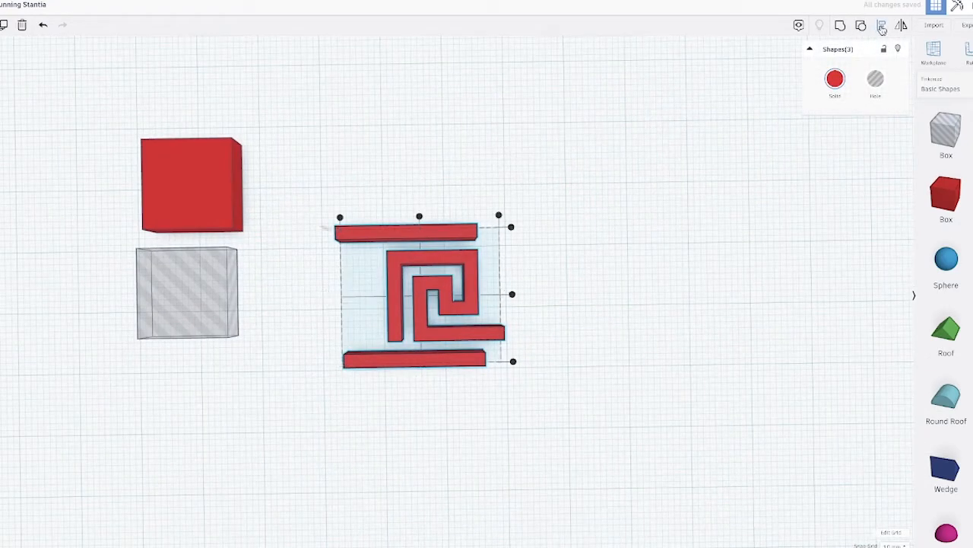
{"action": "left_click", "coordinate": [420, 218]}
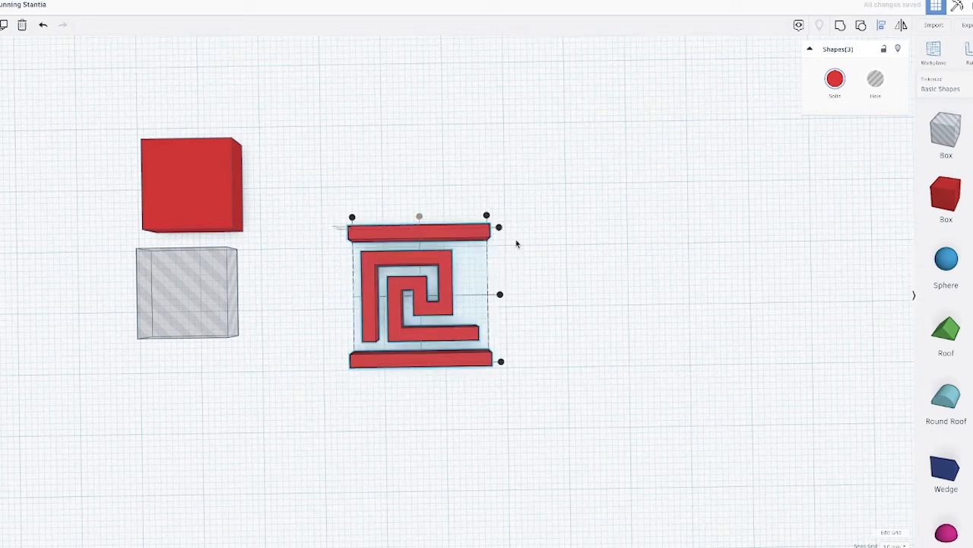
{"action": "left_click", "coordinate": [569, 251]}
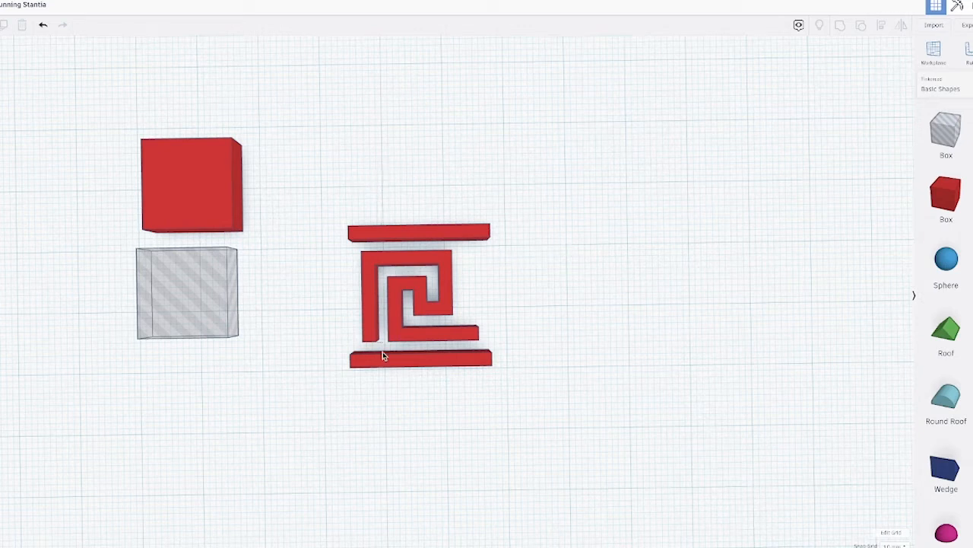
Step: Recolour the grouped key pattern light grey and delete the spare red box and hole box
{"action": "left_click", "coordinate": [421, 357]}
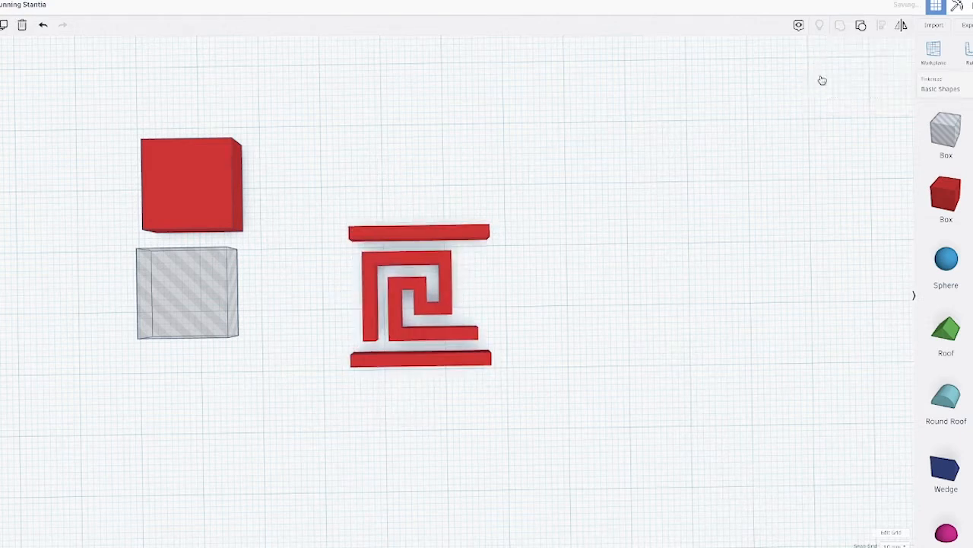
{"action": "left_click", "coordinate": [835, 79]}
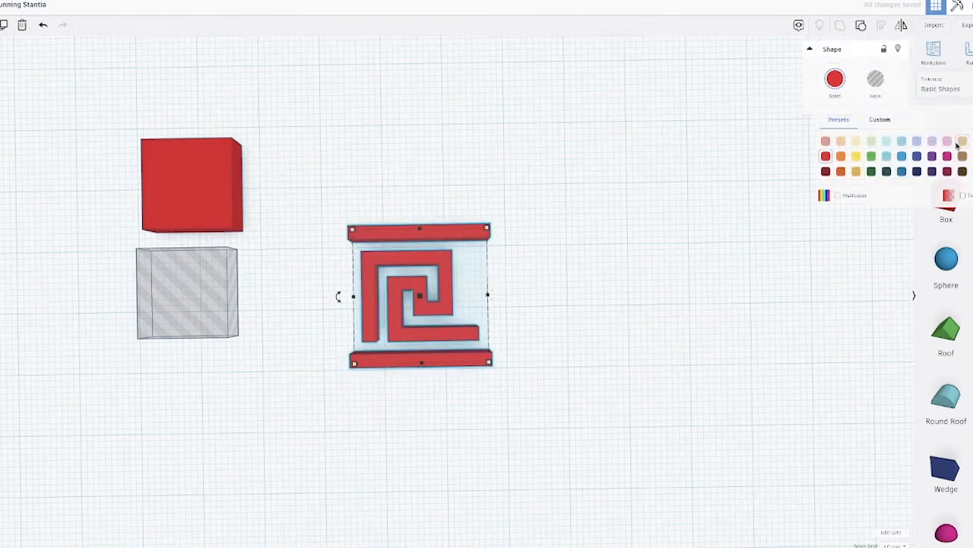
{"action": "left_click", "coordinate": [959, 142]}
{"action": "left_click", "coordinate": [671, 202]}
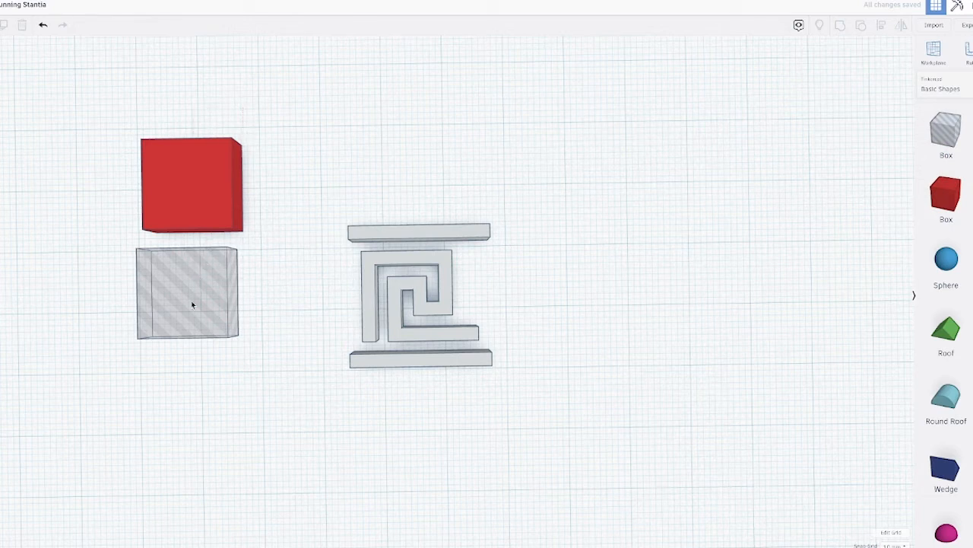
{"action": "left_click", "coordinate": [180, 325]}
{"action": "key", "text": "Delete"}
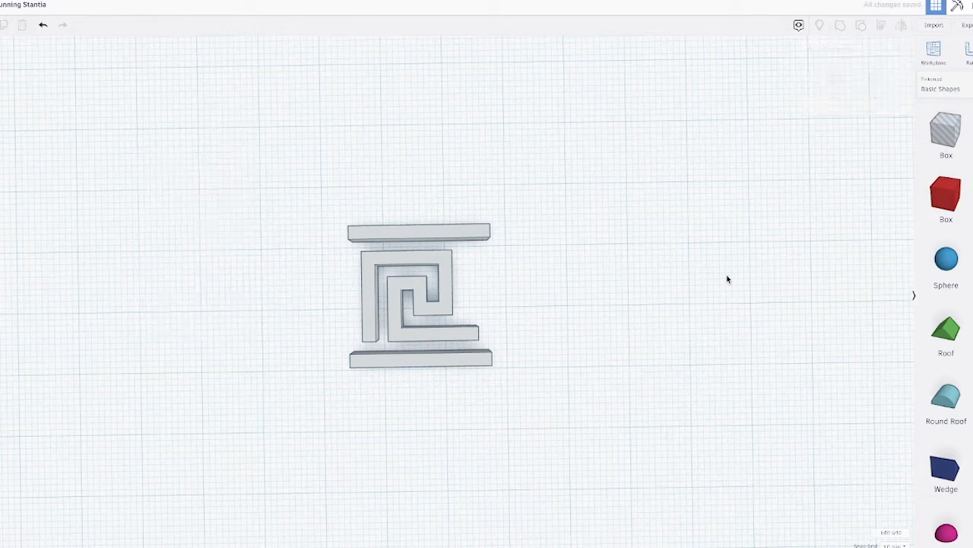
Step: Place a cylinder behind the key pattern and raise its number of sides to the maximum
{"action": "mouse_move", "coordinate": [727, 279]}
{"action": "right_mouse_down"}
{"action": "mouse_move", "coordinate": [705, 204]}
{"action": "mouse_move", "coordinate": [532, 241]}
{"action": "mouse_move", "coordinate": [589, 325]}
{"action": "mouse_move", "coordinate": [718, 295]}
{"action": "right_mouse_up"}
{"action": "left_click_drag", "start_coordinate": [972, 196], "coordinate": [557, 177]}
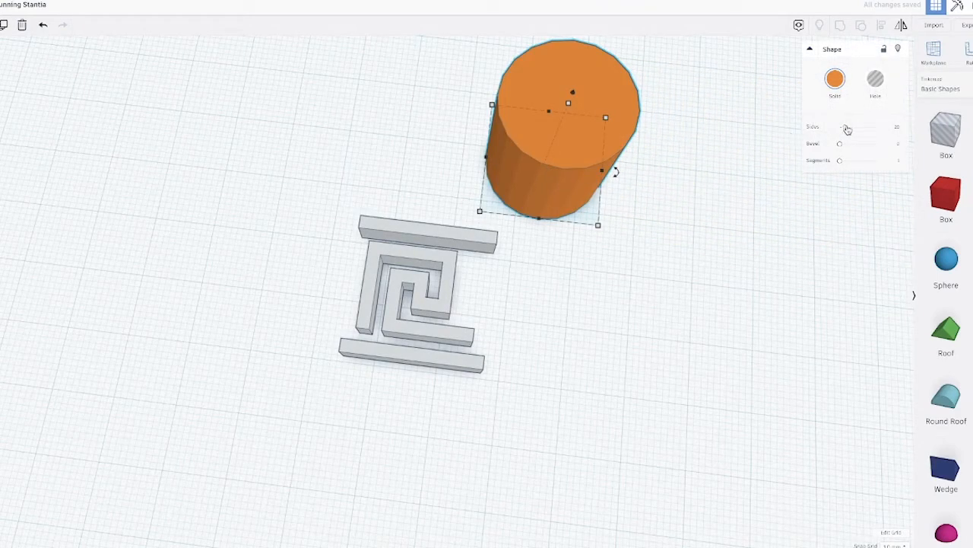
{"action": "left_click_drag", "start_coordinate": [847, 129], "coordinate": [877, 128]}
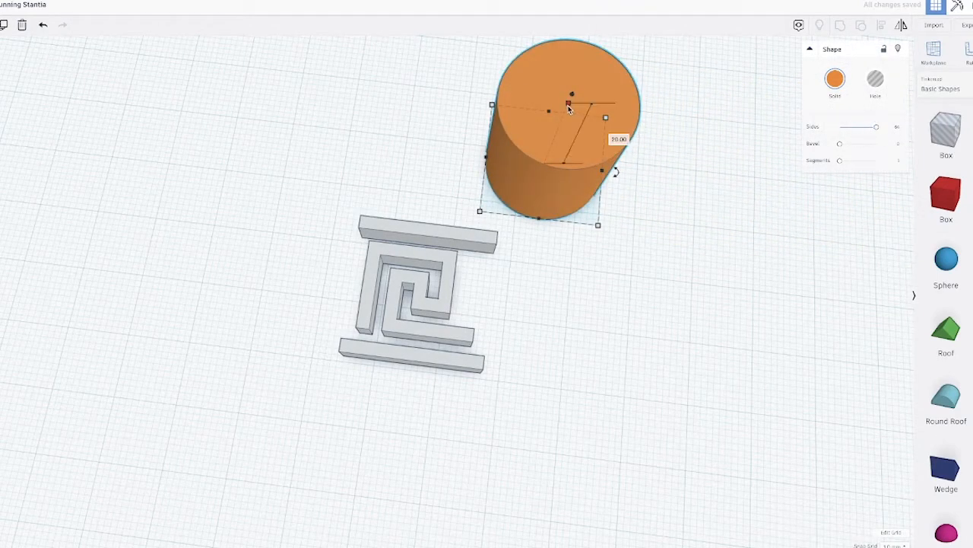
{"action": "left_click", "coordinate": [615, 138]}
{"action": "left_click", "coordinate": [613, 252]}
Step: Resize the key pattern's footprint to 11 mm by 11 mm
{"action": "left_click", "coordinate": [424, 238]}
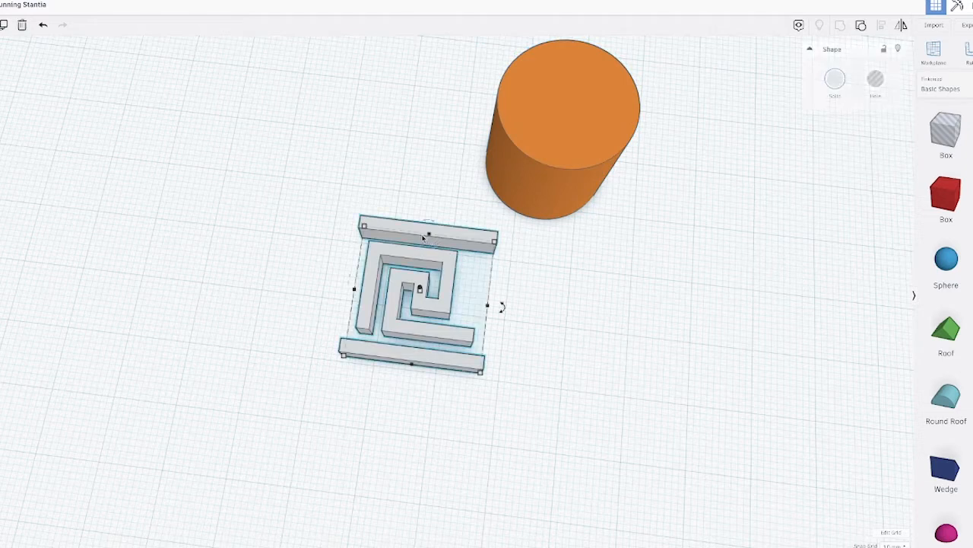
{"action": "mouse_move", "coordinate": [364, 227]}
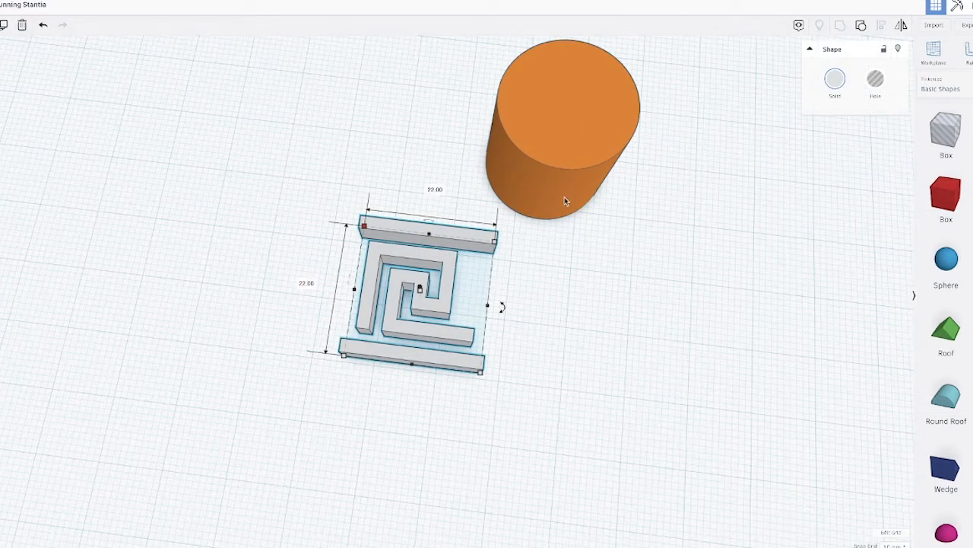
{"action": "left_click", "coordinate": [305, 283]}
{"action": "type", "text": "11"}
{"action": "key", "text": "Return"}
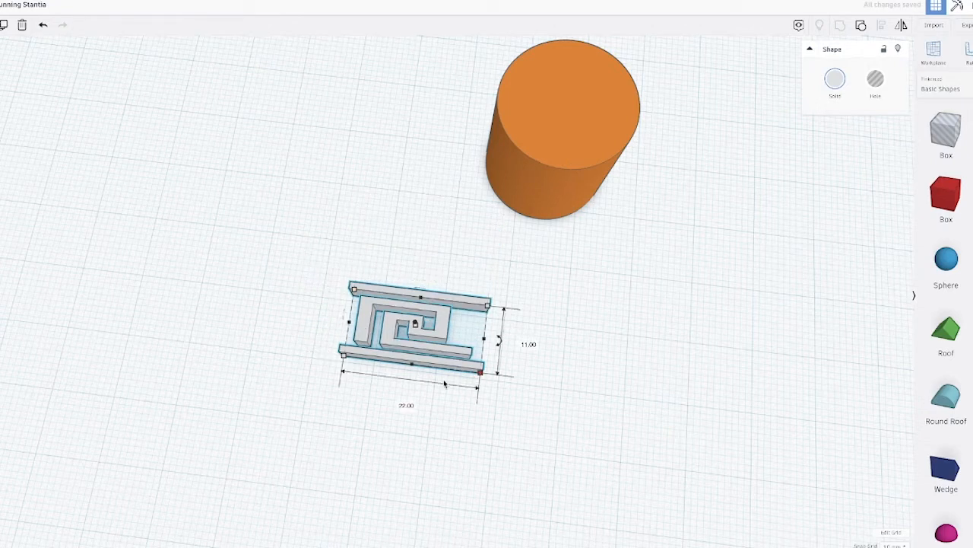
{"action": "left_click", "coordinate": [407, 407]}
{"action": "type", "text": "11"}
{"action": "key", "text": "Return"}
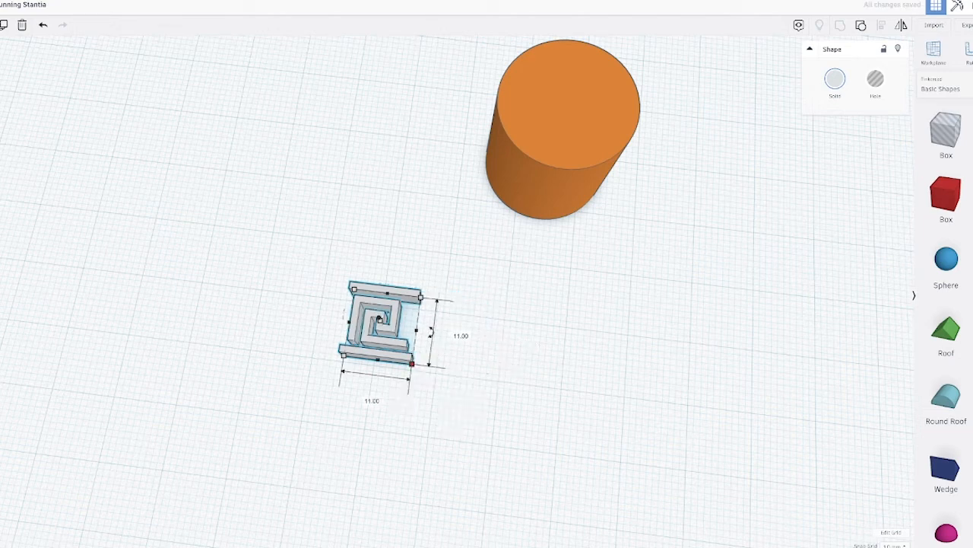
{"action": "left_click", "coordinate": [565, 363]}
Step: Rotate the key pattern 90° so it stands upright with the spiral facing forward
{"action": "right_click_drag", "start_coordinate": [548, 343], "coordinate": [370, 286]}
{"action": "left_click", "coordinate": [370, 286]}
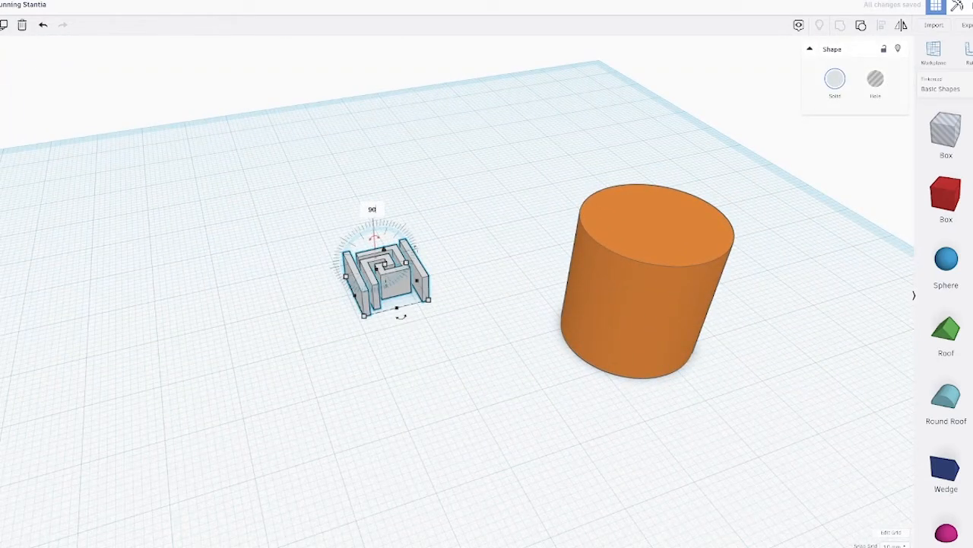
{"action": "left_click_drag", "start_coordinate": [375, 237], "coordinate": [369, 217]}
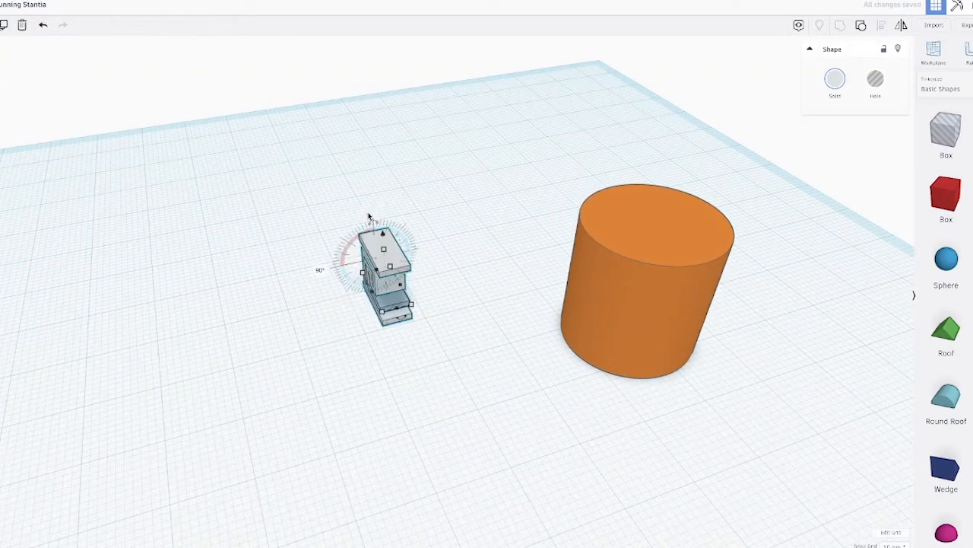
{"action": "left_click", "coordinate": [437, 366]}
Step: Stretch the upright key pattern's depth well forward so it is long enough to pass through the cylinder
{"action": "right_click_drag", "start_coordinate": [435, 365], "coordinate": [598, 368]}
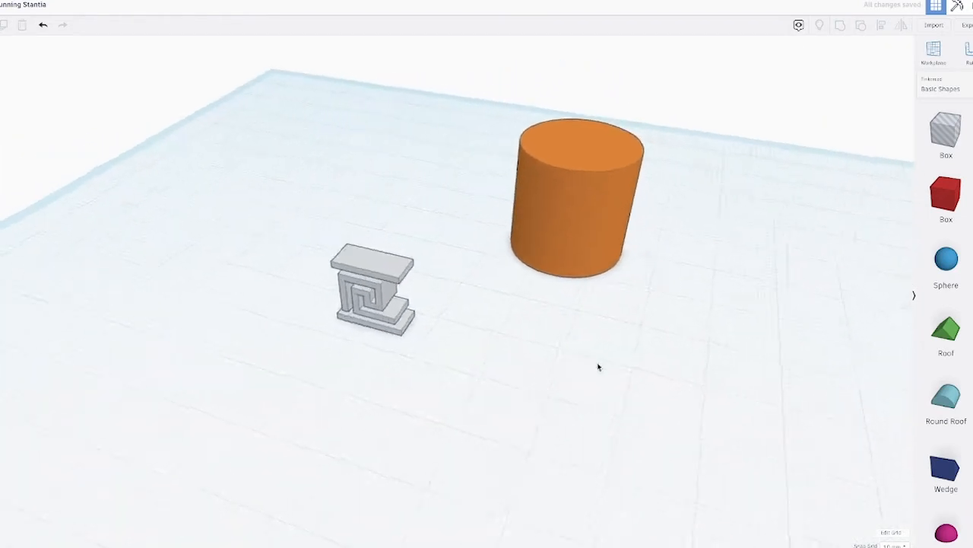
{"action": "left_click", "coordinate": [380, 319]}
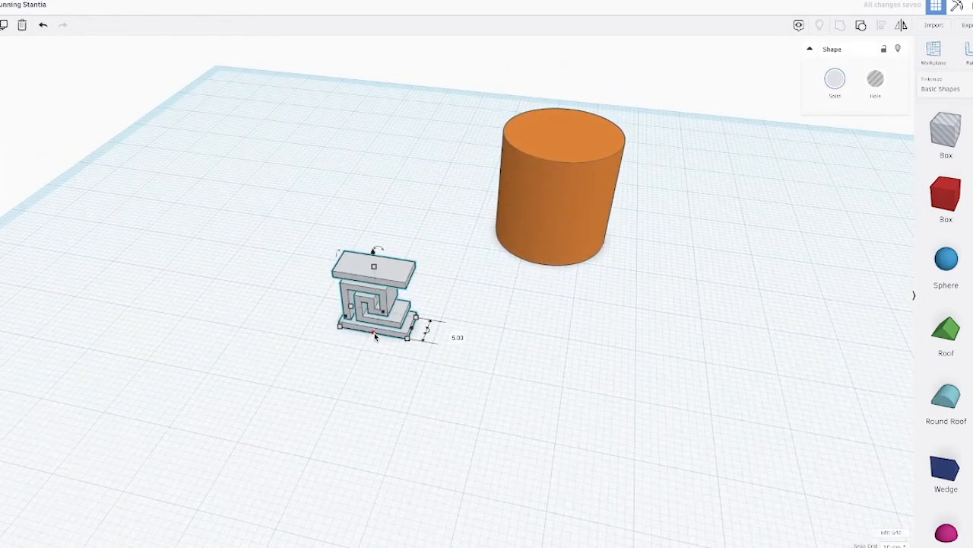
{"action": "left_click_drag", "start_coordinate": [375, 336], "coordinate": [332, 463]}
{"action": "right_click_drag", "start_coordinate": [460, 410], "coordinate": [507, 411]}
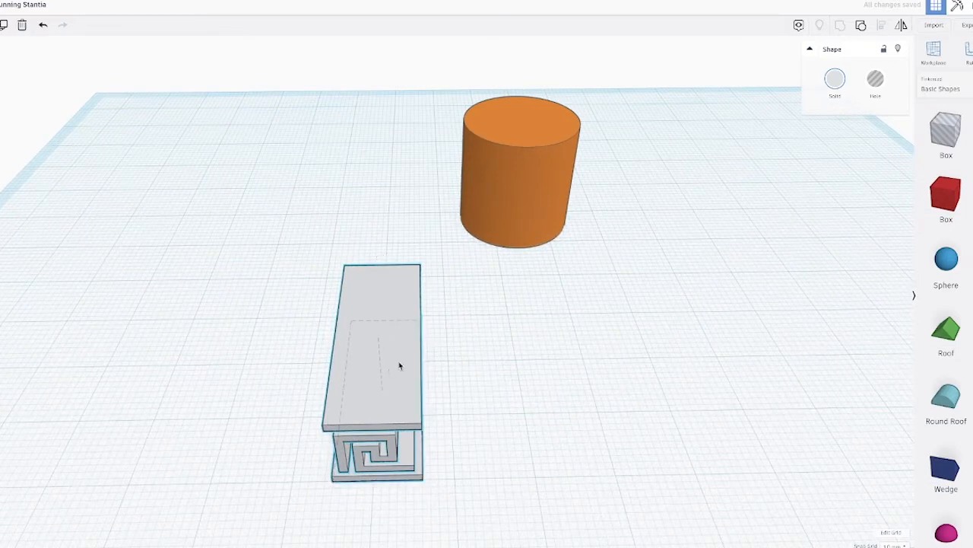
Step: Move the stretched key pattern against the cylinder and centre the two shapes on each other left to right
{"action": "left_click_drag", "start_coordinate": [409, 367], "coordinate": [456, 232]}
{"action": "left_click_drag", "start_coordinate": [652, 192], "coordinate": [402, 279]}
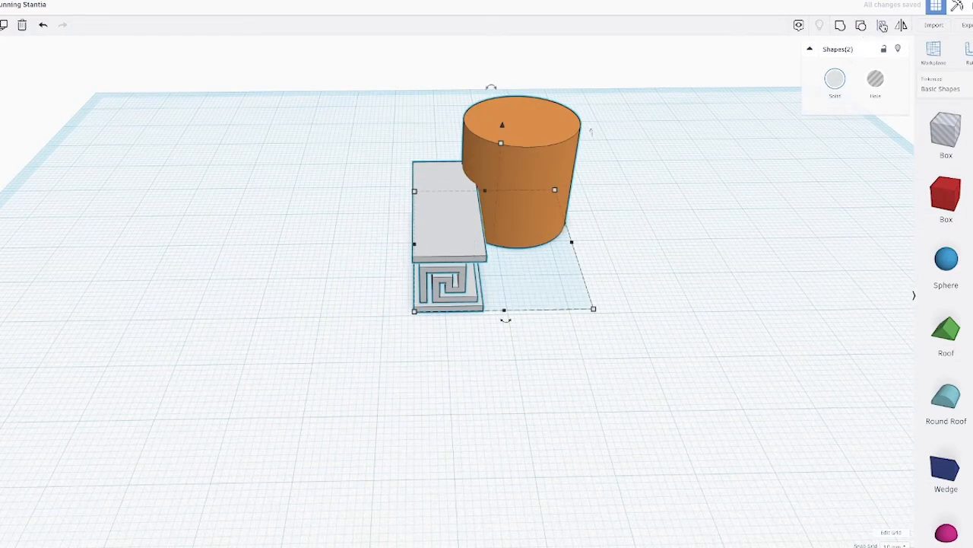
{"action": "left_click", "coordinate": [883, 26]}
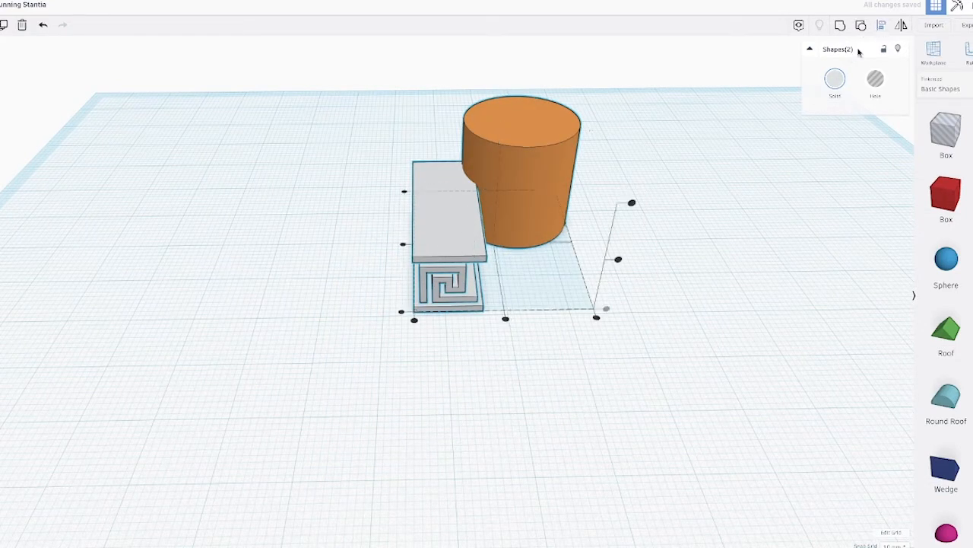
{"action": "left_click", "coordinate": [505, 319]}
{"action": "left_click", "coordinate": [427, 245]}
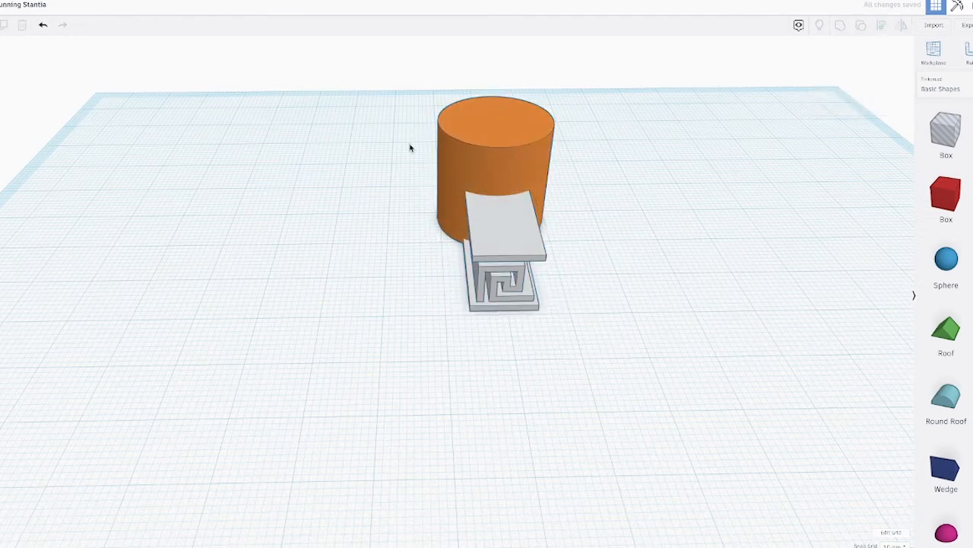
Step: Centre the key pattern and the cylinder on each other front to back and in height
{"action": "left_click_drag", "start_coordinate": [409, 147], "coordinate": [521, 327]}
{"action": "left_click", "coordinate": [883, 26]}
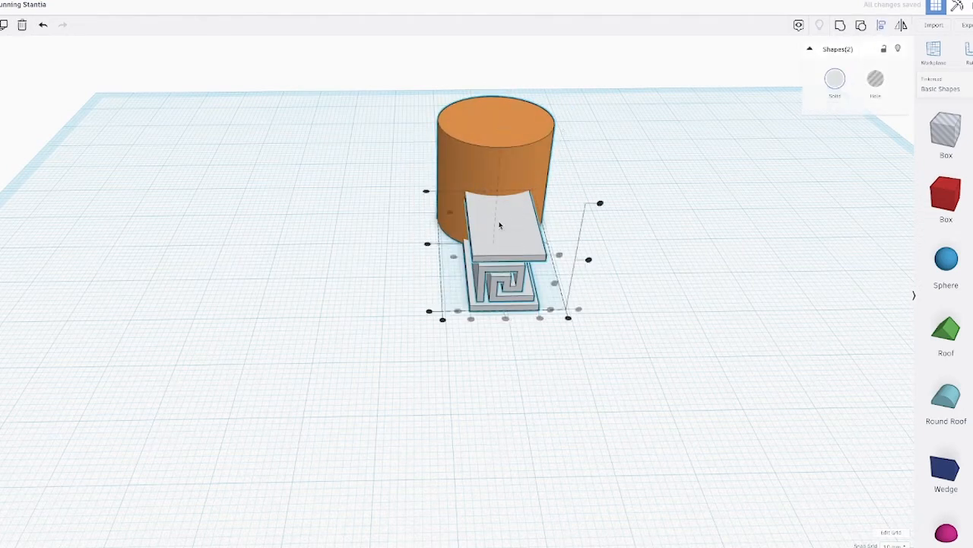
{"action": "left_click", "coordinate": [428, 245]}
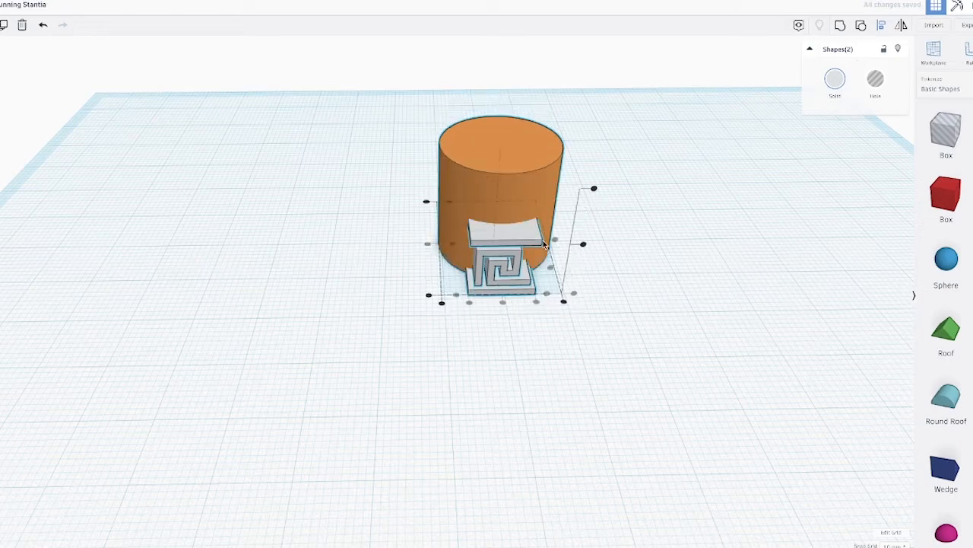
{"action": "left_click", "coordinate": [584, 245]}
{"action": "left_click", "coordinate": [639, 264]}
{"action": "right_click_drag", "start_coordinate": [639, 264], "coordinate": [692, 289]}
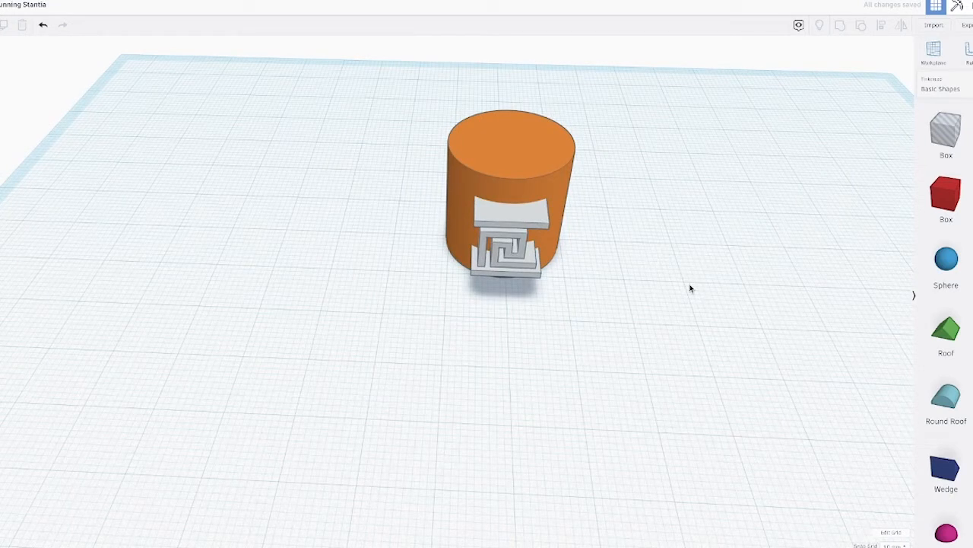
Step: Duplicate the key pattern in place, try tilting the copy 20° sideways, and undo the tilt
{"action": "left_click", "coordinate": [517, 264]}
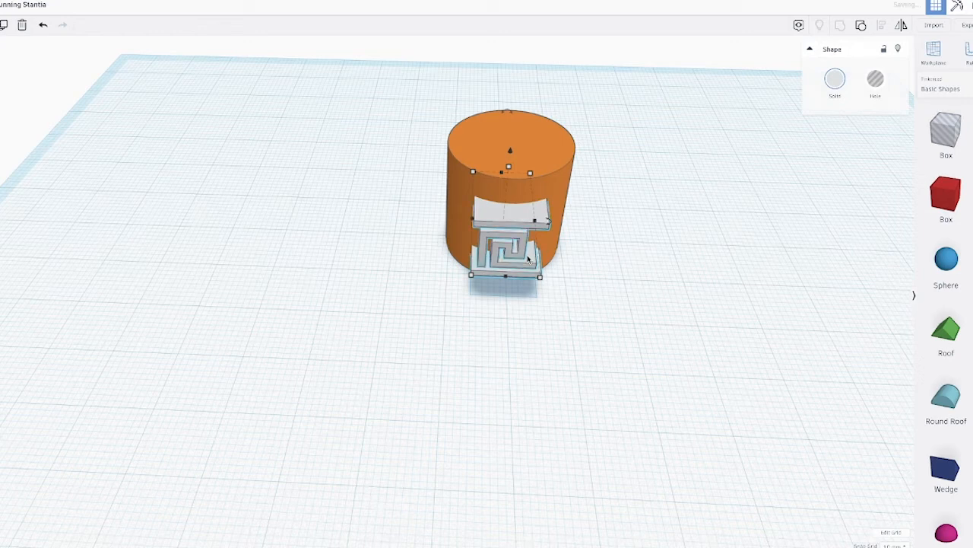
{"action": "right_click_drag", "start_coordinate": [518, 270], "coordinate": [519, 303]}
{"action": "left_click", "coordinate": [514, 78]}
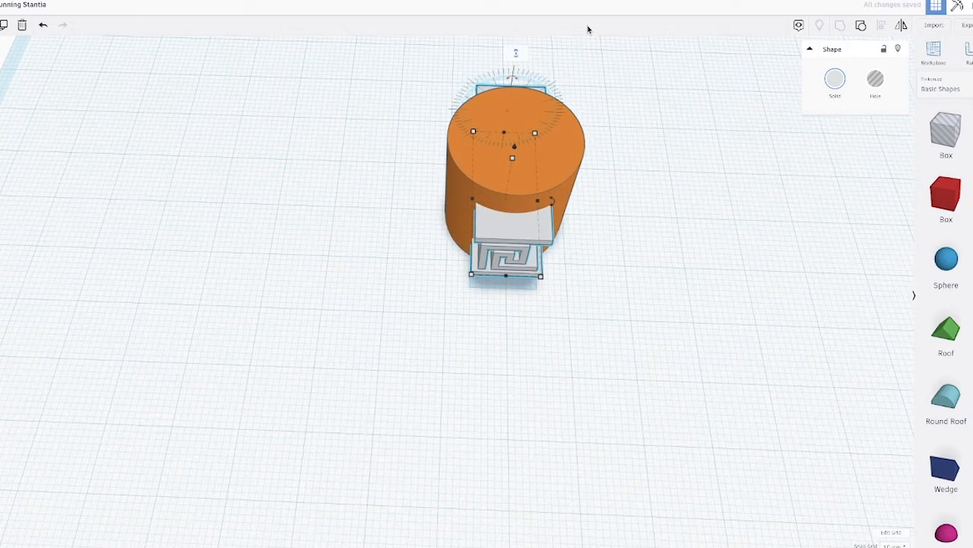
{"action": "type", "text": "20"}
{"action": "key", "text": "Return"}
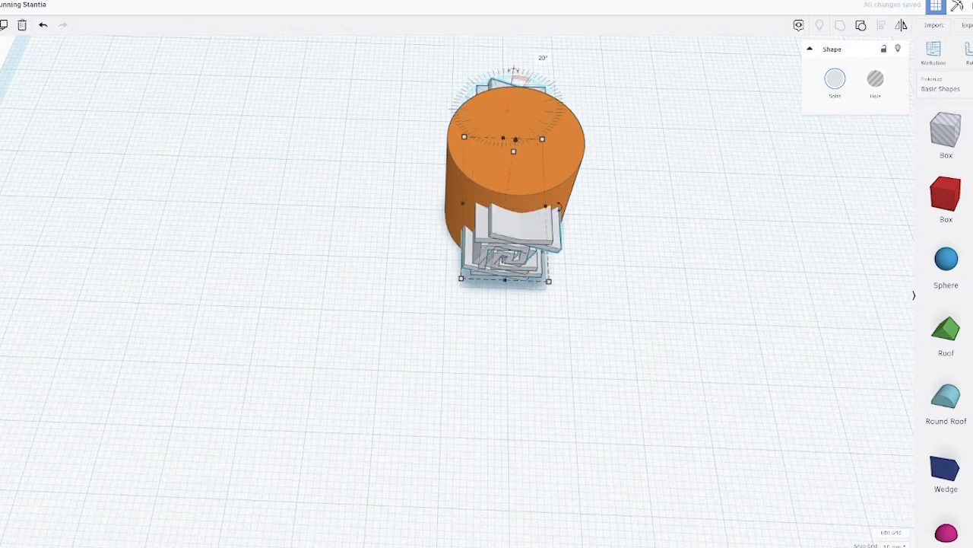
{"action": "key", "text": "ctrl+z"}
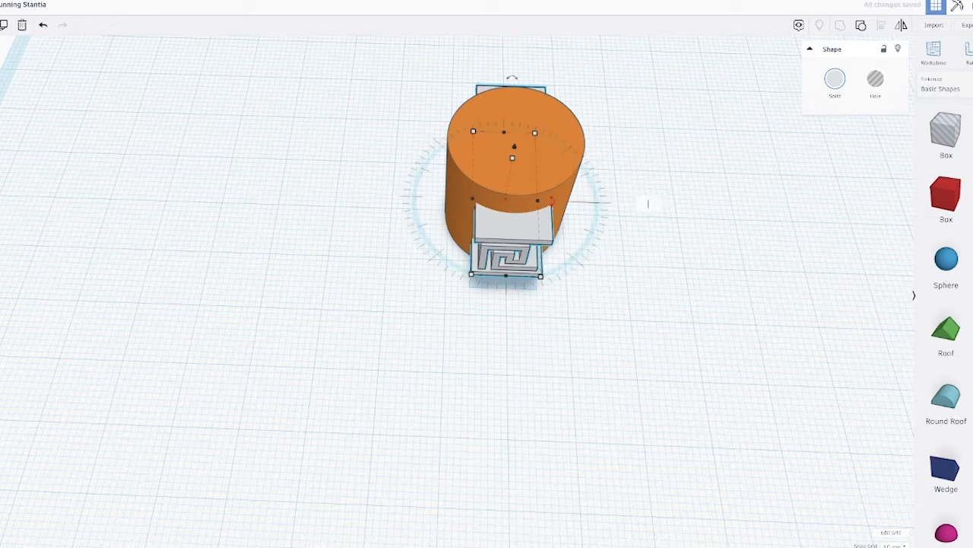
Step: Rotate the copied key pattern 20° about the vertical axis, check the overlap with the original, and delete the copy
{"action": "key", "text": "Return"}
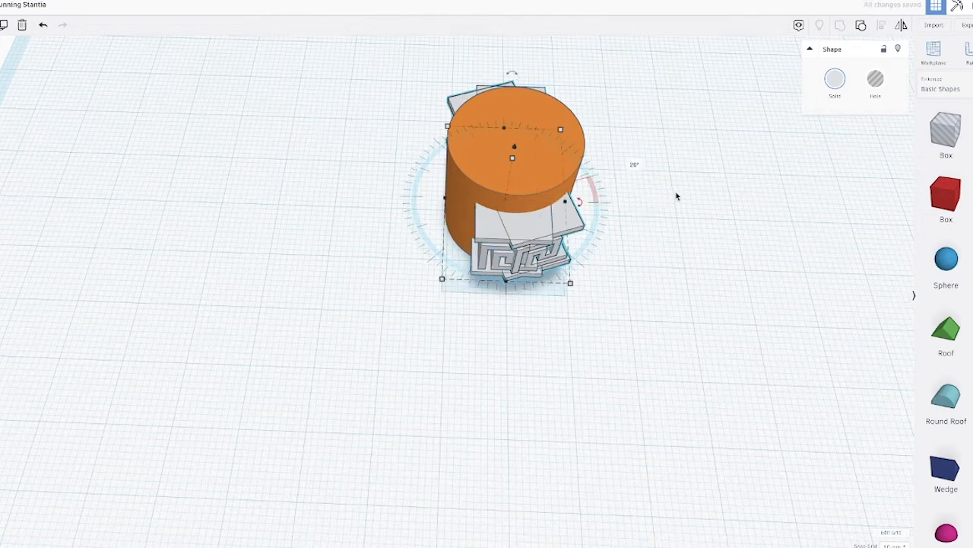
{"action": "right_click_drag", "start_coordinate": [670, 272], "coordinate": [591, 210]}
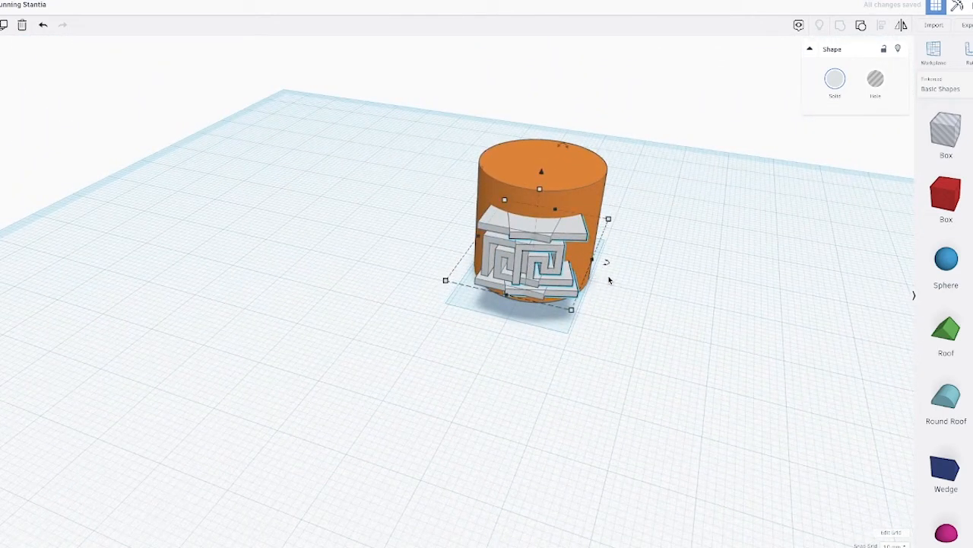
{"action": "key", "text": "Delete"}
Step: Try rotating the original key pattern 30° about the vertical axis and undo the rotation
{"action": "left_click", "coordinate": [559, 276]}
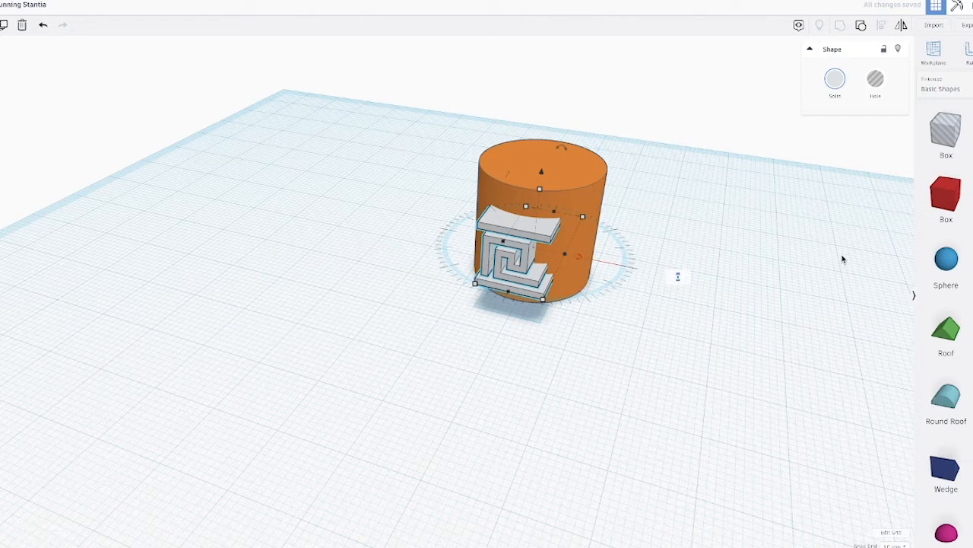
{"action": "type", "text": "30"}
{"action": "key", "text": "Return"}
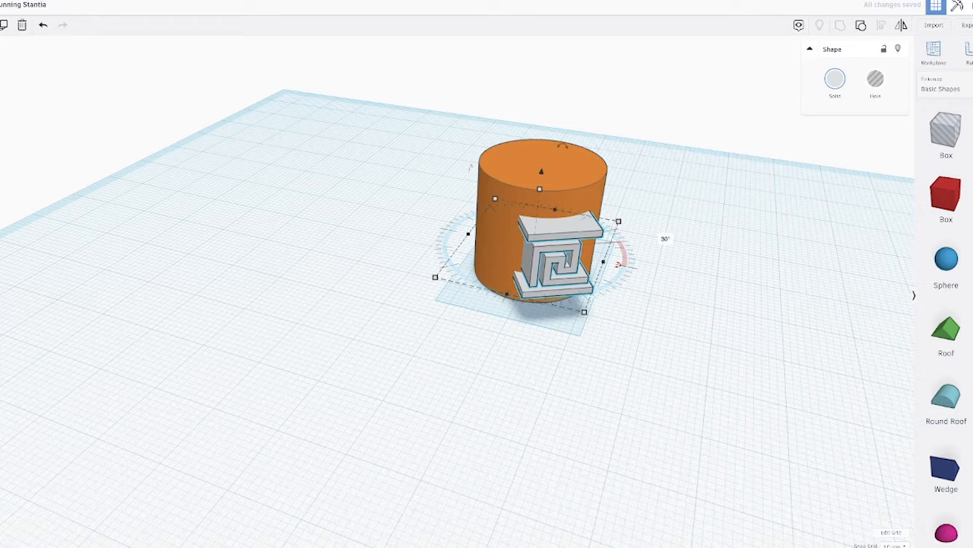
{"action": "key", "text": "ctrl+z"}
{"action": "left_click", "coordinate": [644, 267]}
Step: Try duplicating the key pattern, rotating the copy 30° about the vertical axis, and removing that copy
{"action": "left_click", "coordinate": [495, 259]}
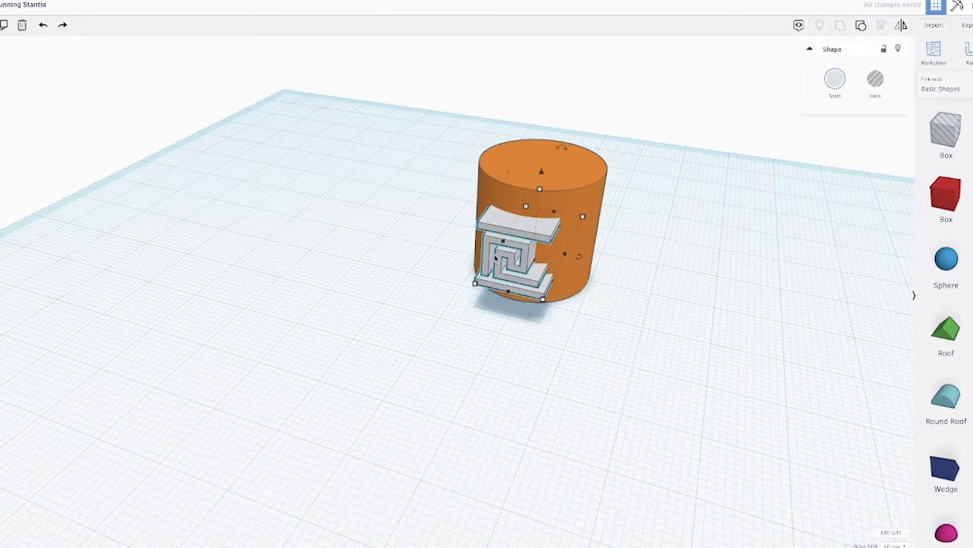
{"action": "key", "text": "ctrl+d"}
{"action": "left_click", "coordinate": [579, 257]}
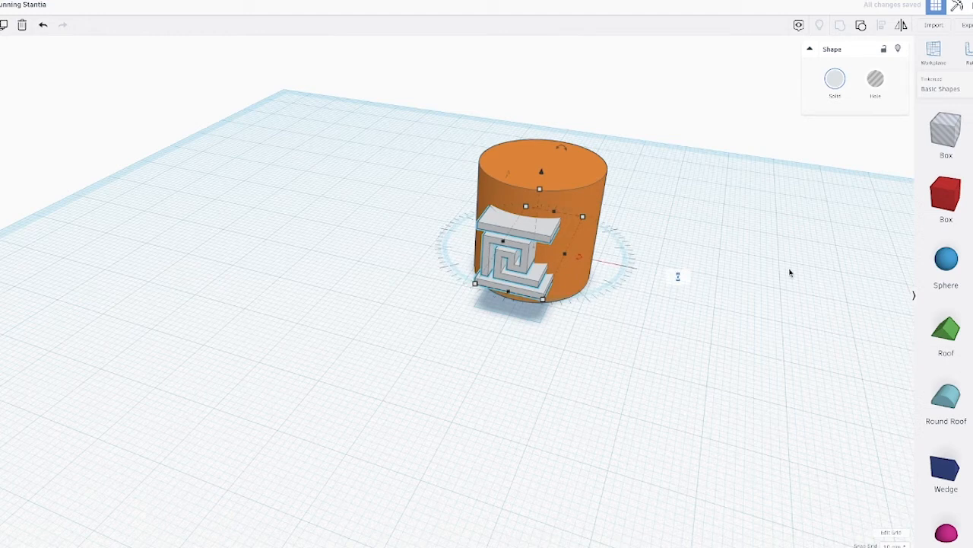
{"action": "left_click_drag", "start_coordinate": [677, 276], "coordinate": [664, 238]}
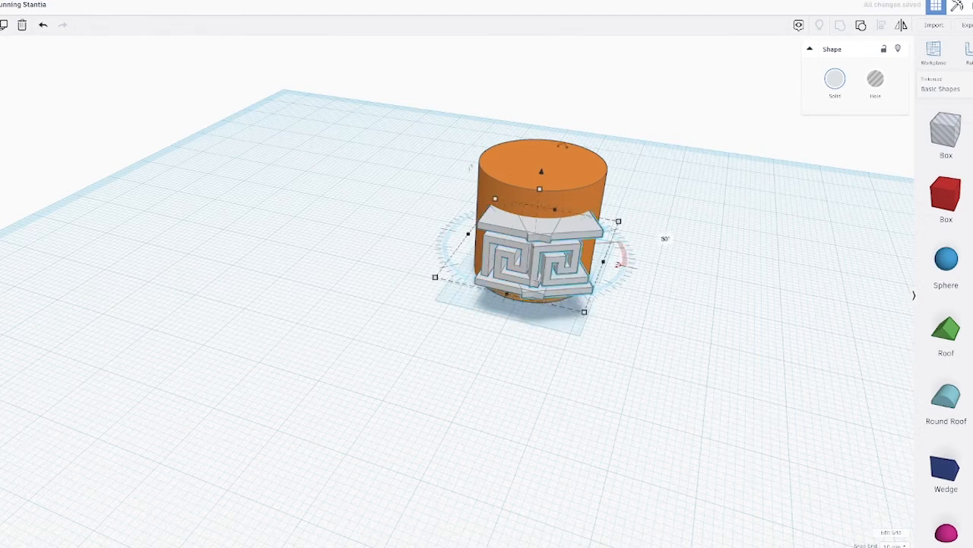
{"action": "left_click", "coordinate": [754, 284]}
{"action": "left_click", "coordinate": [518, 232]}
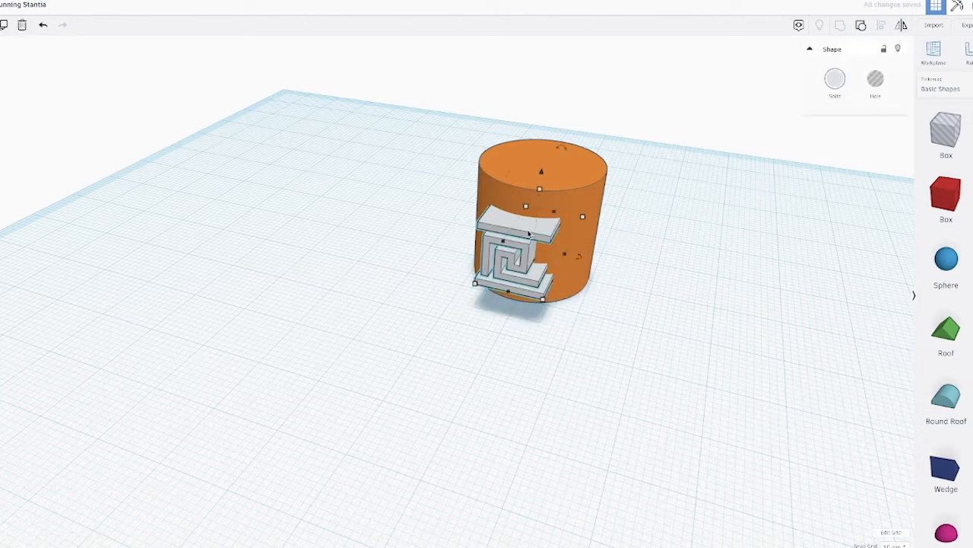
Step: Try a wider-angle rotated copy of the key pattern around the cylinder and delete it
{"action": "mouse_move", "coordinate": [583, 261]}
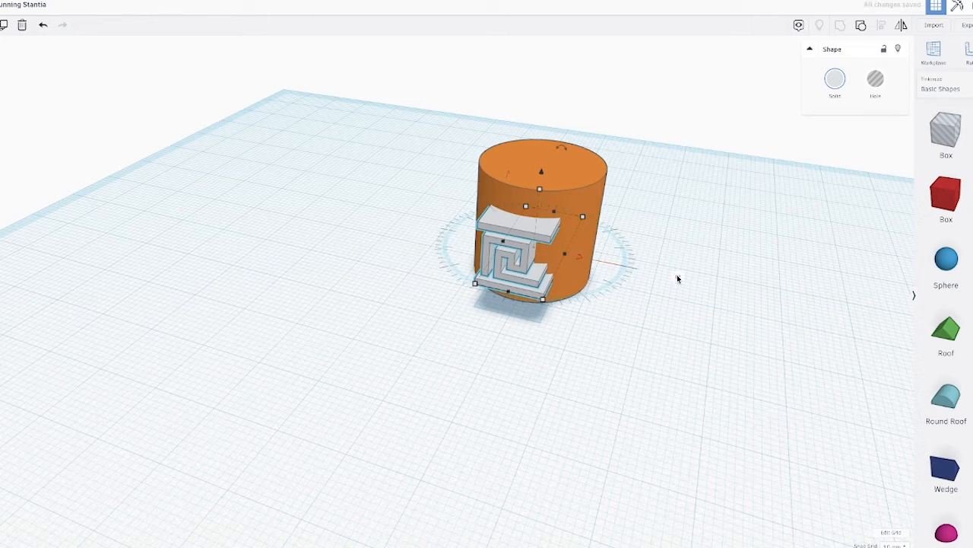
{"action": "key", "text": "Return"}
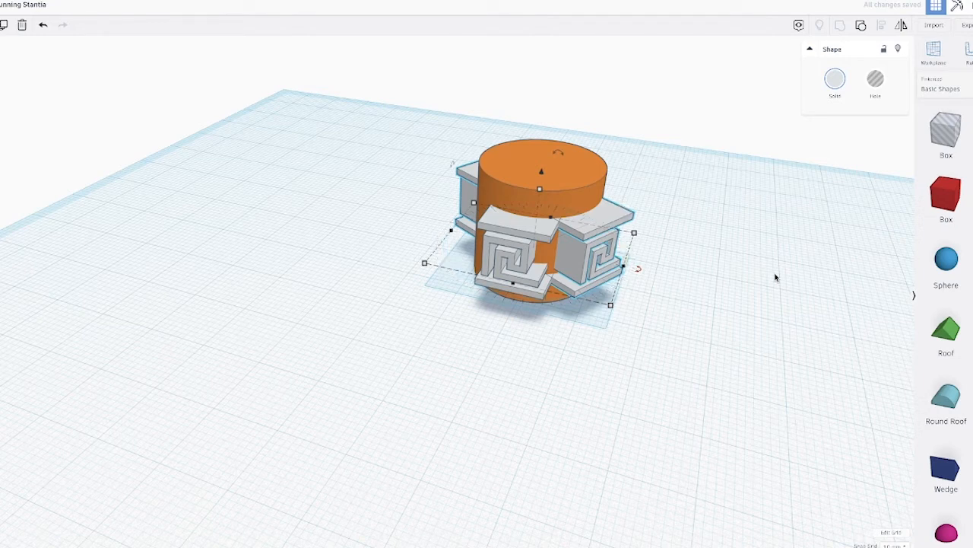
{"action": "key", "text": "Delete"}
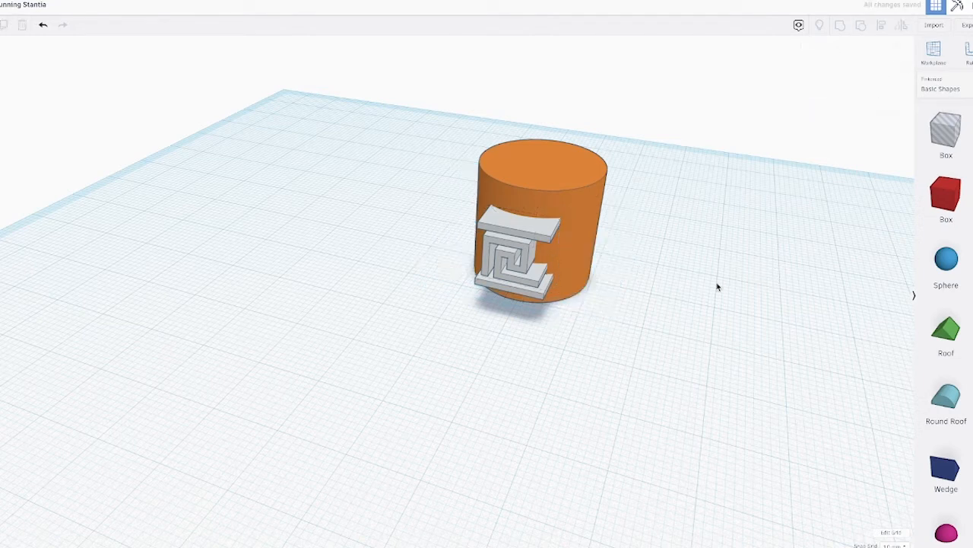
Step: Try rotating the original key pattern 45° about the vertical axis and undo the rotation
{"action": "left_click", "coordinate": [521, 278]}
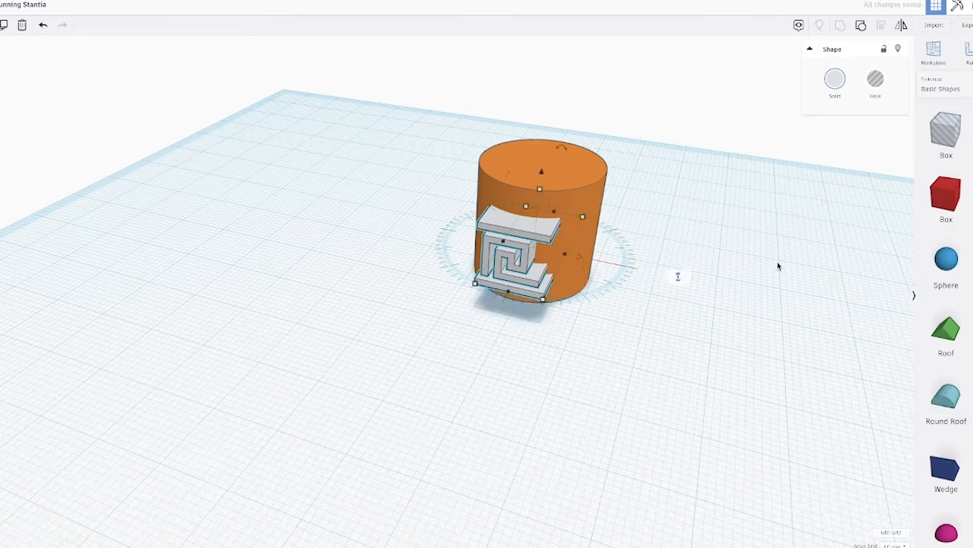
{"action": "type", "text": "45"}
{"action": "key", "text": "Return"}
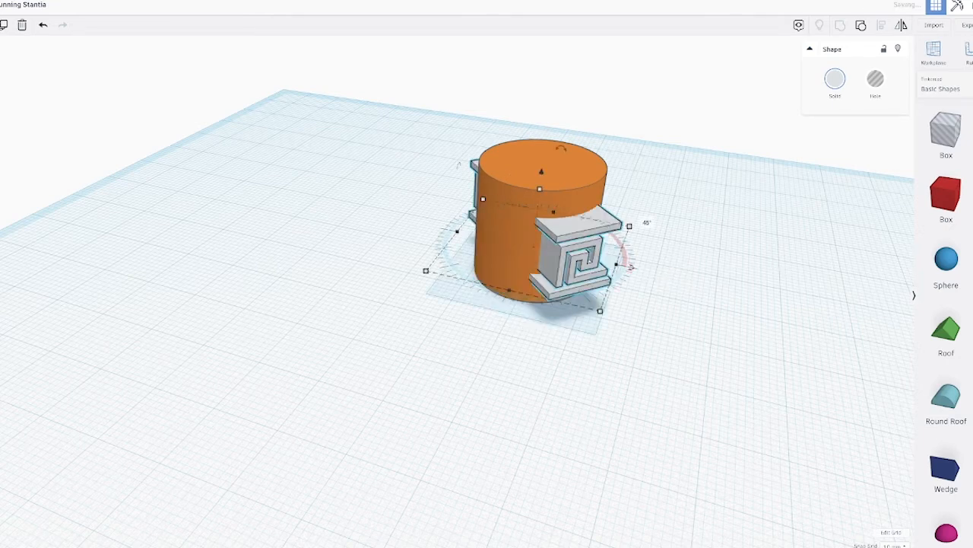
{"action": "key", "text": "ctrl+z"}
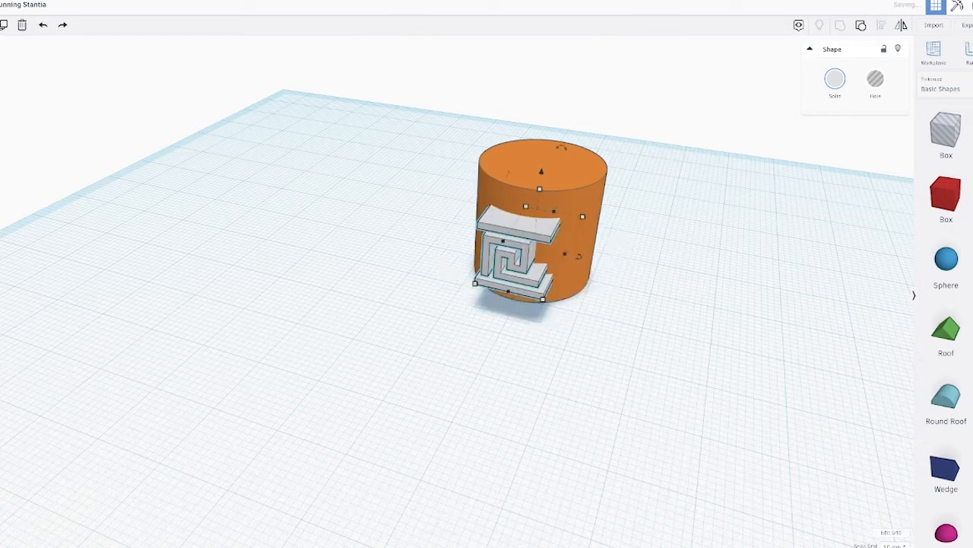
Step: Duplicate the key pattern with a 45° rotation about the vertical axis and repeat the rotated duplicate twice to close the ring
{"action": "left_click", "coordinate": [587, 303]}
{"action": "left_click", "coordinate": [516, 251]}
{"action": "key", "text": "ctrl+d"}
{"action": "left_click_drag", "start_coordinate": [583, 260], "coordinate": [678, 281]}
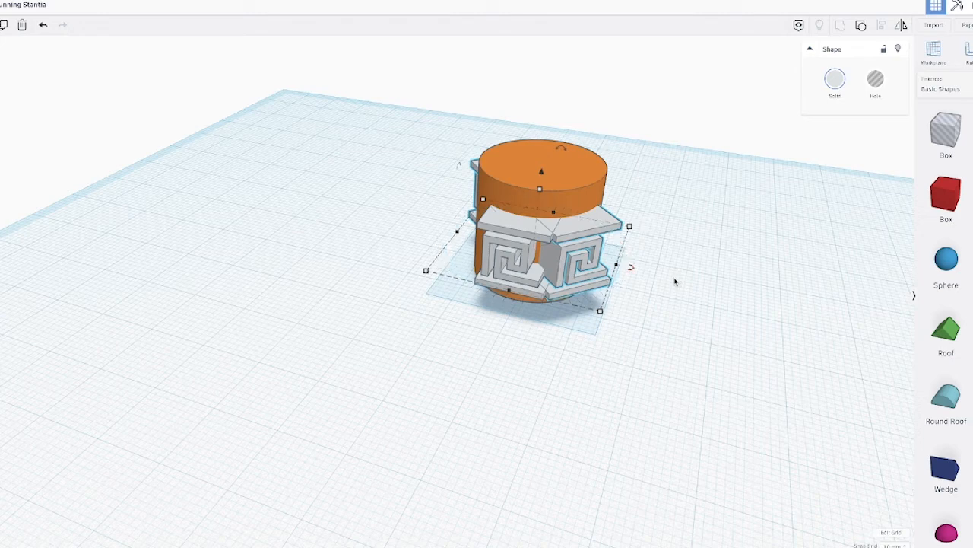
{"action": "right_click_drag", "start_coordinate": [435, 401], "coordinate": [613, 400]}
{"action": "key", "text": "ctrl+d"}
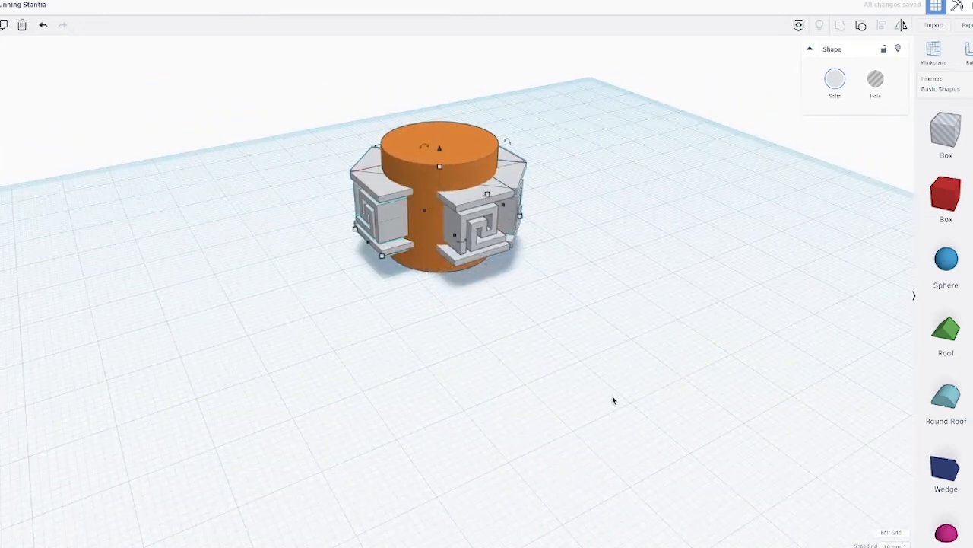
{"action": "key", "text": "ctrl+d"}
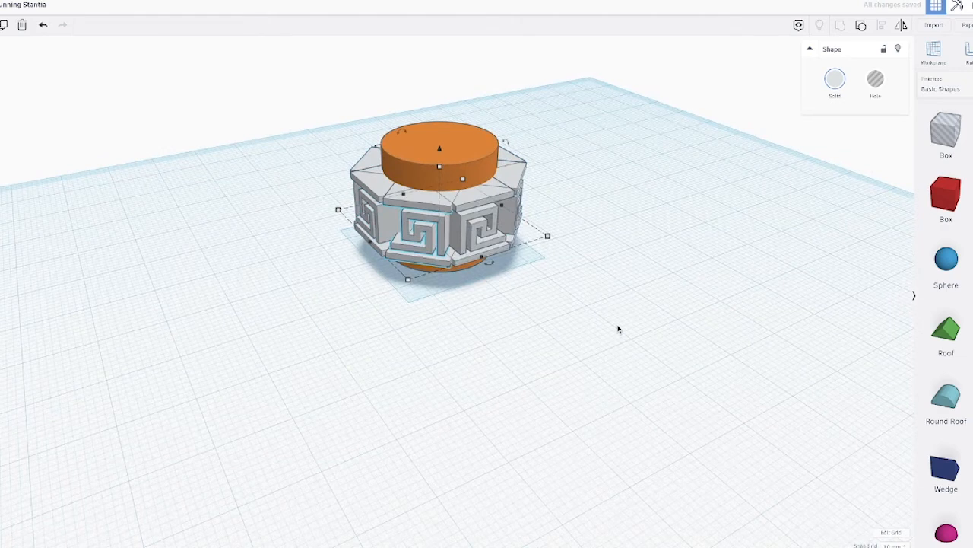
Step: Move the orange cylinder out of the ring and group the four key pattern shapes
{"action": "right_click_drag", "start_coordinate": [667, 224], "coordinate": [561, 310]}
{"action": "left_click_drag", "start_coordinate": [525, 166], "coordinate": [856, 205]}
{"action": "left_click_drag", "start_coordinate": [370, 74], "coordinate": [638, 262]}
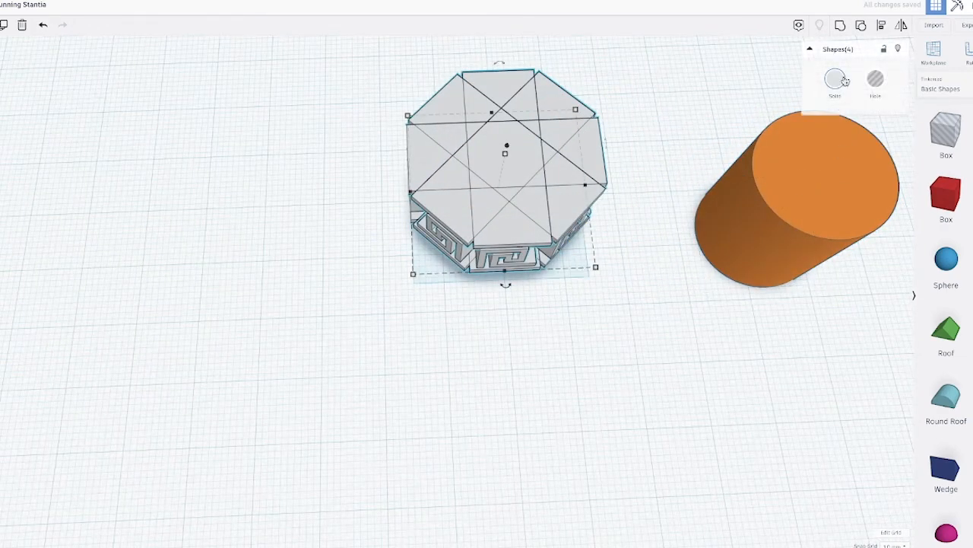
{"action": "left_click", "coordinate": [840, 27]}
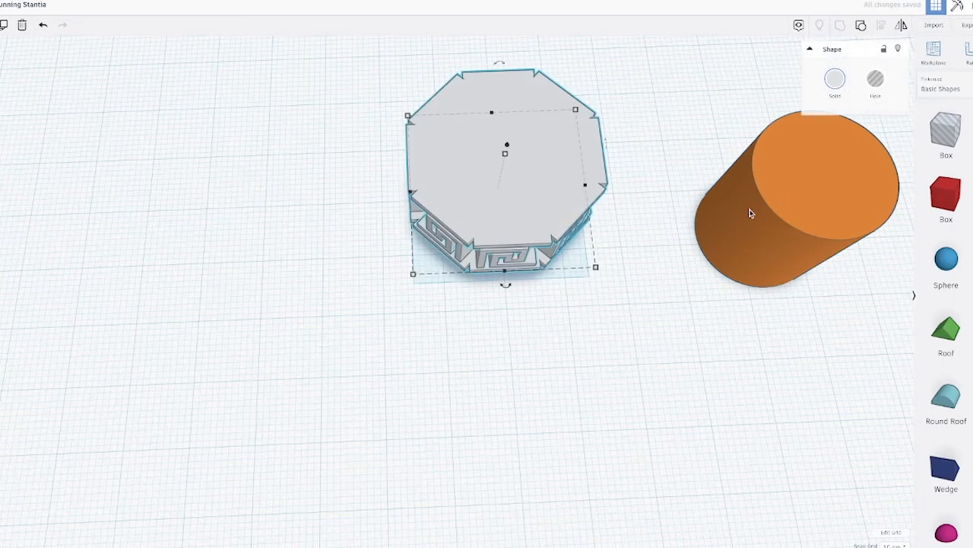
Step: Centre the grouped key pattern ring and the orange cylinder on each other along both horizontal axes
{"action": "left_click_drag", "start_coordinate": [779, 313], "coordinate": [317, 154]}
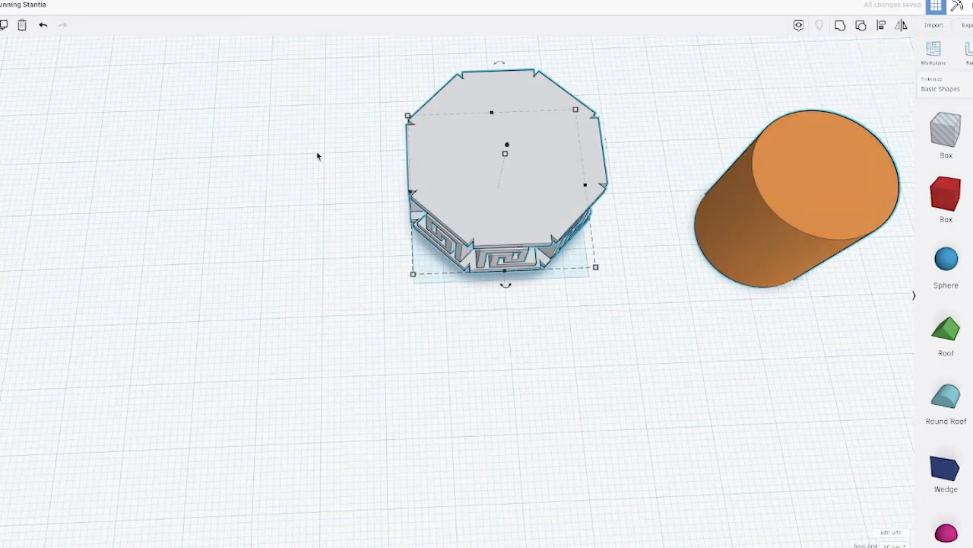
{"action": "left_click", "coordinate": [882, 27]}
{"action": "left_click", "coordinate": [624, 305]}
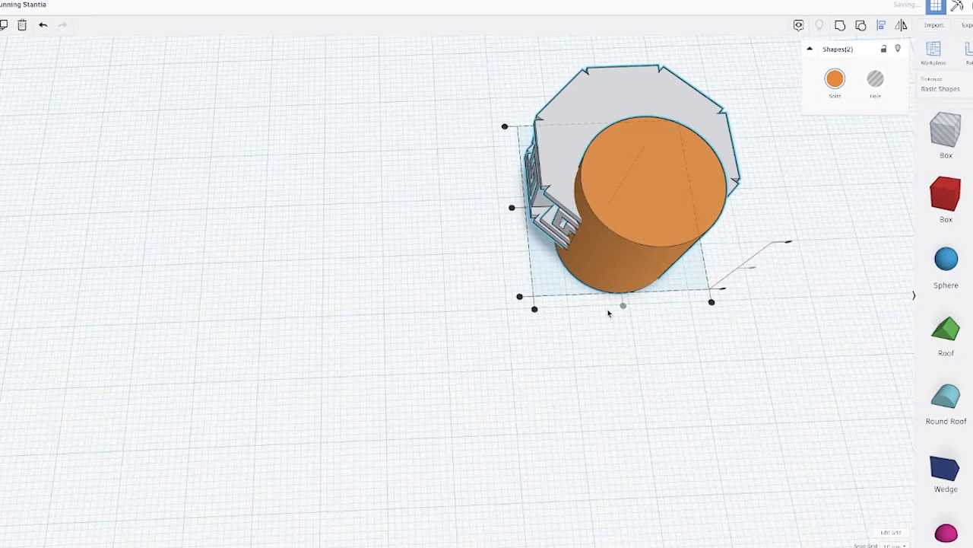
{"action": "left_click", "coordinate": [513, 209]}
{"action": "left_click", "coordinate": [778, 277]}
Step: Duplicate the orange cylinder in place and resize the copy to 22 by 22 mm
{"action": "right_click_drag", "start_coordinate": [782, 276], "coordinate": [722, 263]}
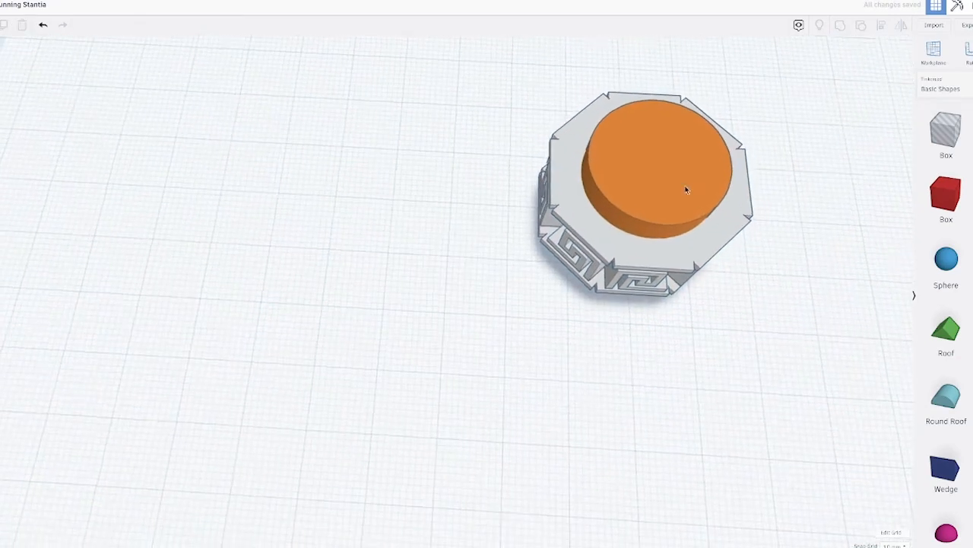
{"action": "left_click", "coordinate": [677, 186]}
{"action": "key", "text": "f"}
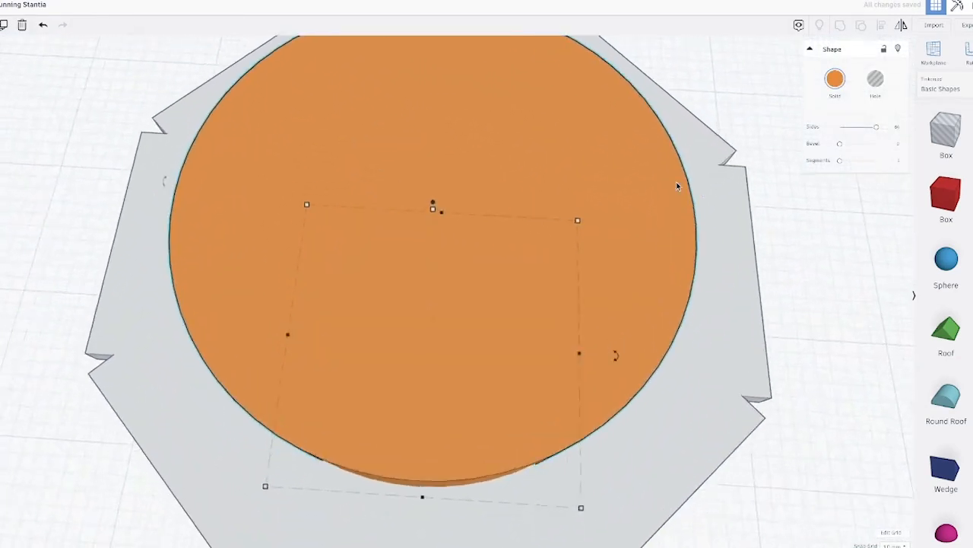
{"action": "scroll", "coordinate": [676, 186], "scroll_direction": "down", "scroll_amount": 5}
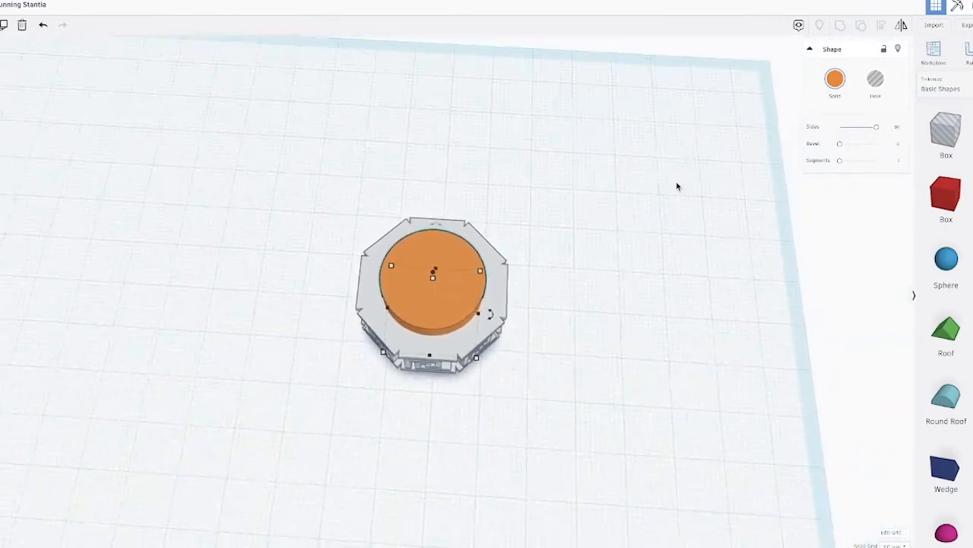
{"action": "right_click_drag", "start_coordinate": [652, 186], "coordinate": [663, 211]}
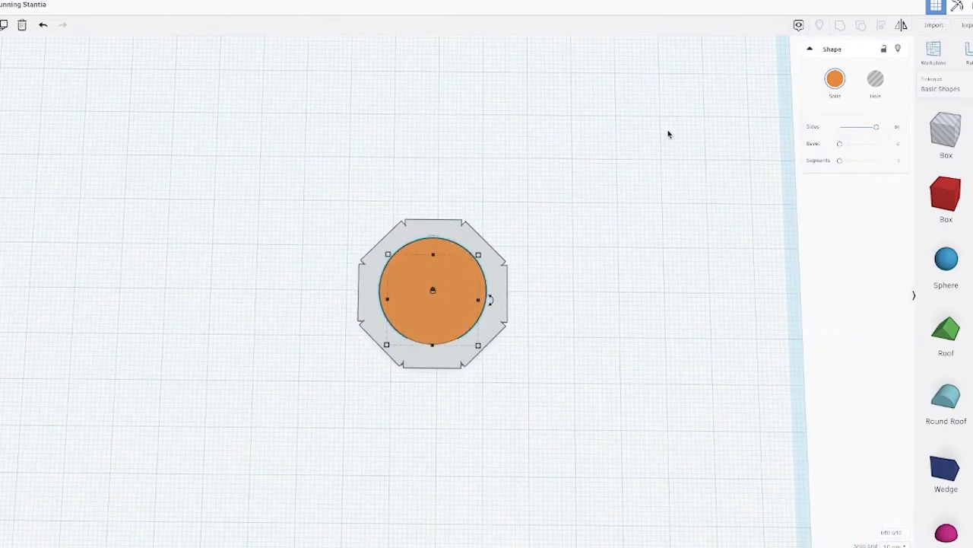
{"action": "left_click", "coordinate": [705, 259]}
{"action": "left_click", "coordinate": [471, 296]}
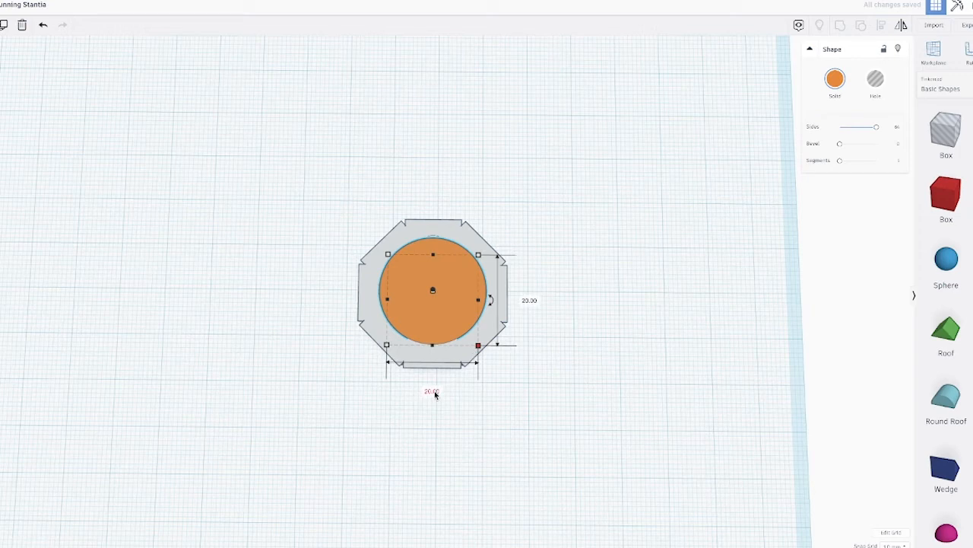
{"action": "left_click", "coordinate": [432, 392]}
{"action": "type", "text": "22"}
{"action": "key", "text": "Tab"}
{"action": "type", "text": "22"}
{"action": "key", "text": "Return"}
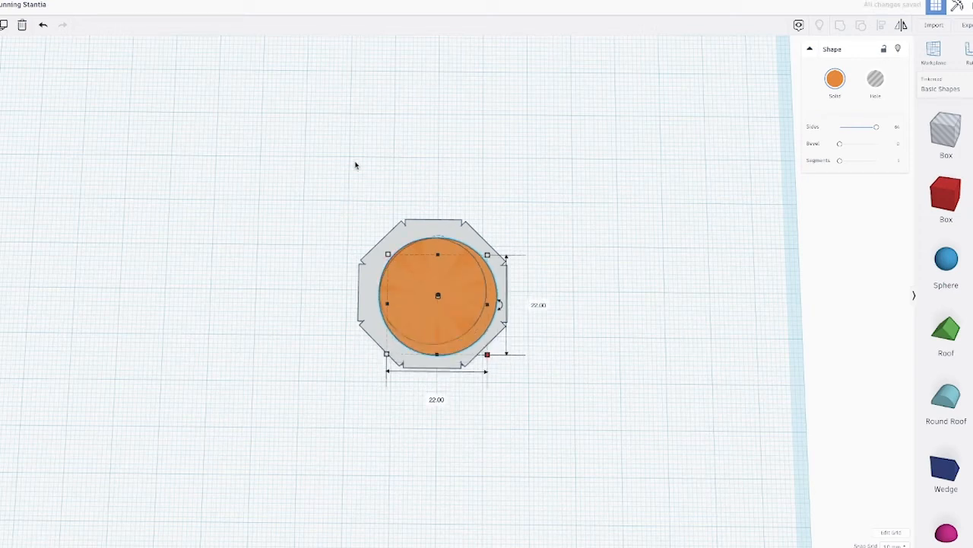
Step: Colour the 22 mm cylinder light blue and centre it with the ring and inner cylinder along both horizontal axes
{"action": "left_click", "coordinate": [835, 78]}
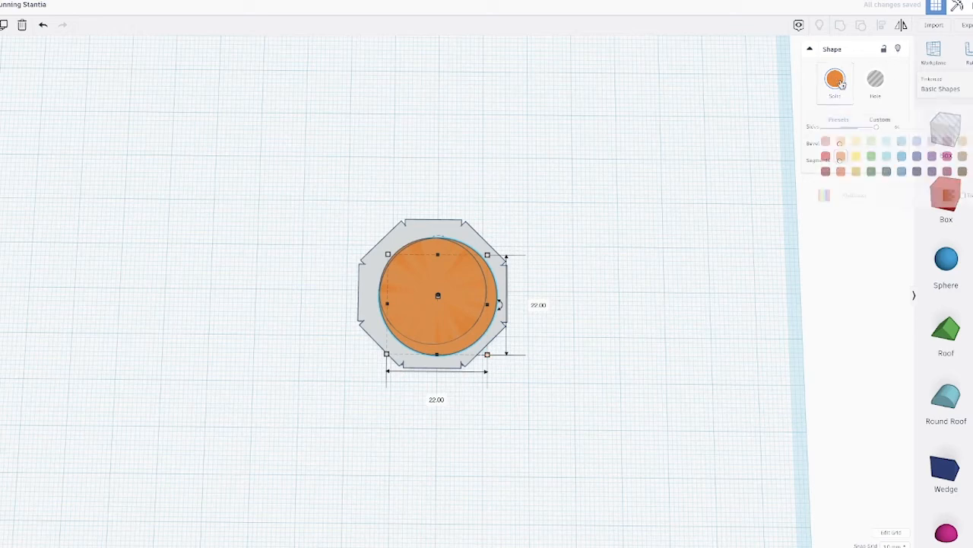
{"action": "left_click", "coordinate": [895, 143]}
{"action": "left_click_drag", "start_coordinate": [263, 193], "coordinate": [532, 395]}
{"action": "left_click", "coordinate": [882, 25]}
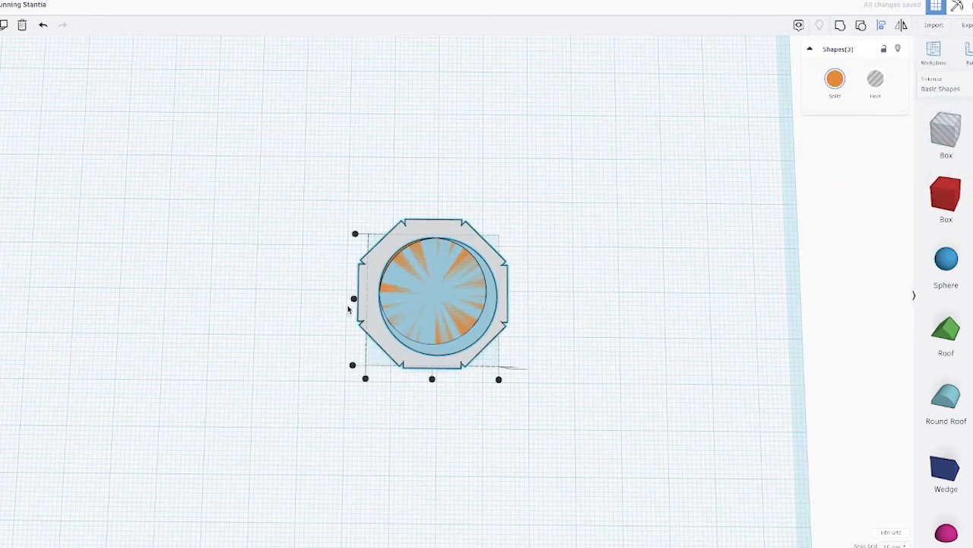
{"action": "left_click", "coordinate": [354, 299]}
{"action": "left_click", "coordinate": [432, 378]}
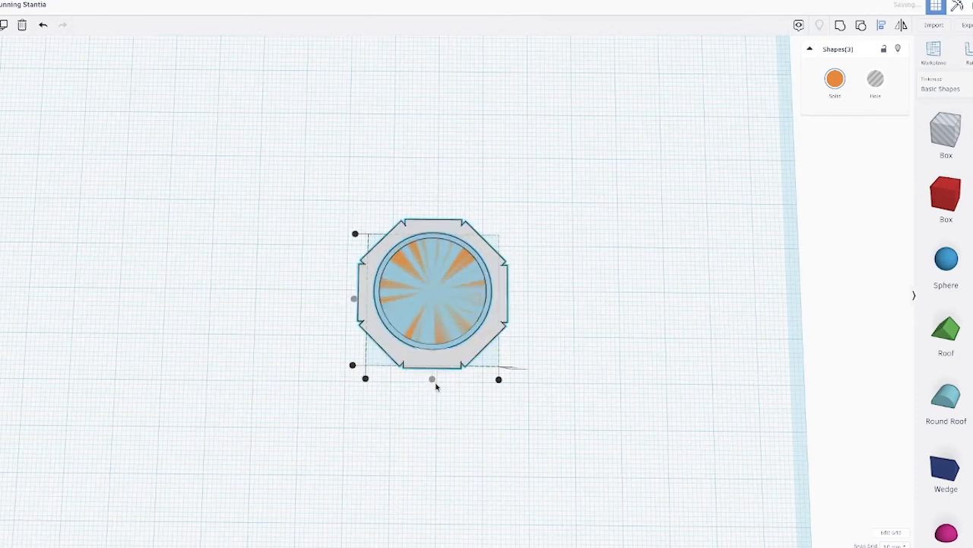
Step: Try stretching all three shapes together to a height of 31 mm and undo the change
{"action": "right_click_drag", "start_coordinate": [543, 391], "coordinate": [542, 335]}
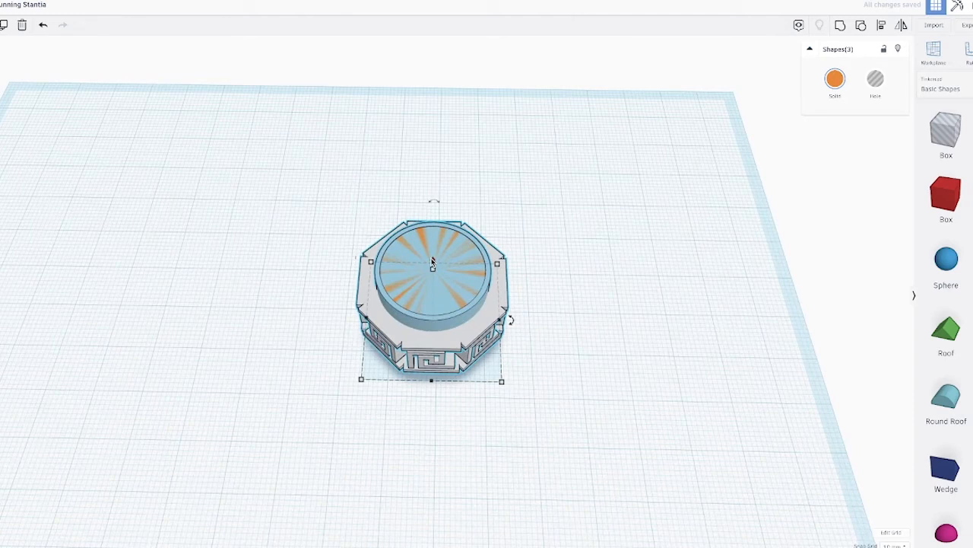
{"action": "left_click_drag", "start_coordinate": [432, 267], "coordinate": [434, 247]}
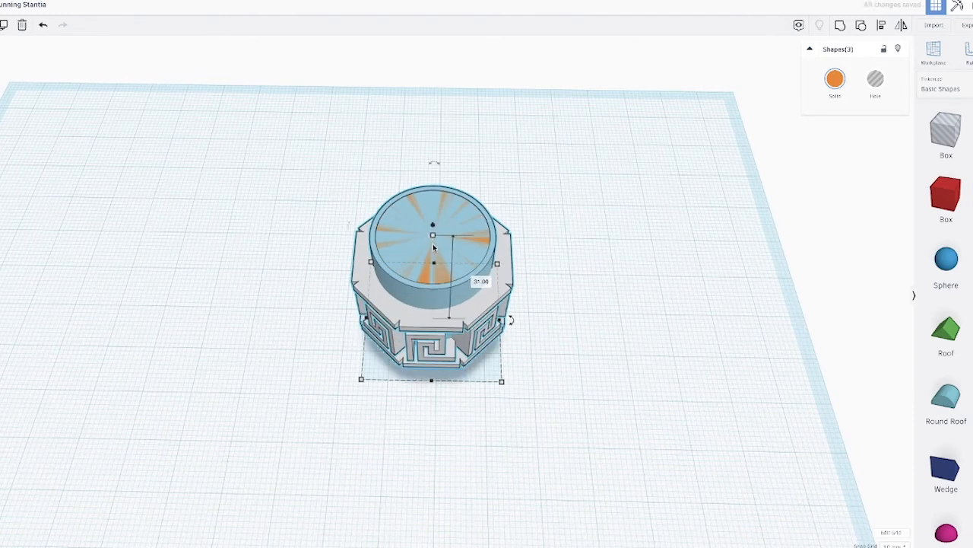
{"action": "key", "text": "ctrl+z"}
Step: Make the light blue cylinder taller with its base 6 mm below the workplane, and turn it into a hole
{"action": "left_click", "coordinate": [560, 319]}
{"action": "left_click", "coordinate": [461, 318]}
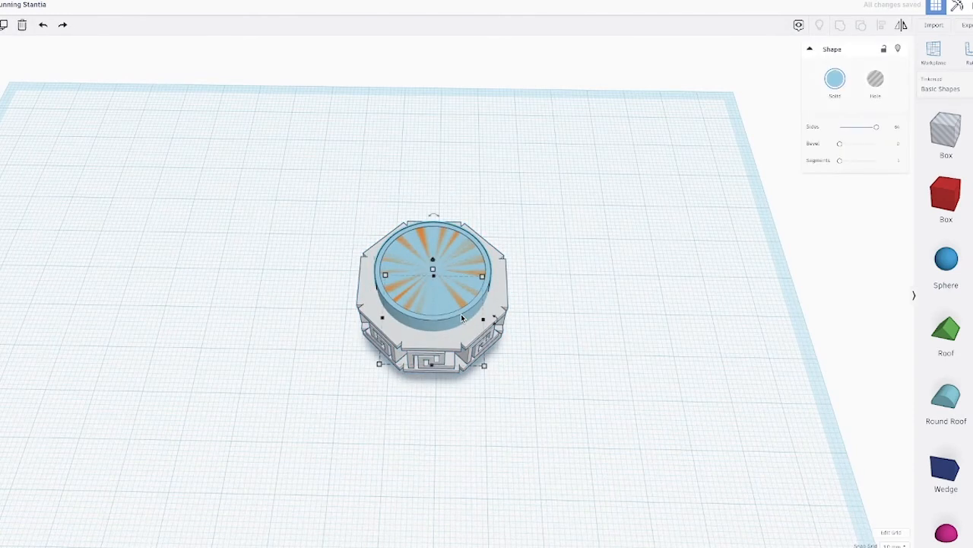
{"action": "left_click_drag", "start_coordinate": [434, 271], "coordinate": [433, 249]}
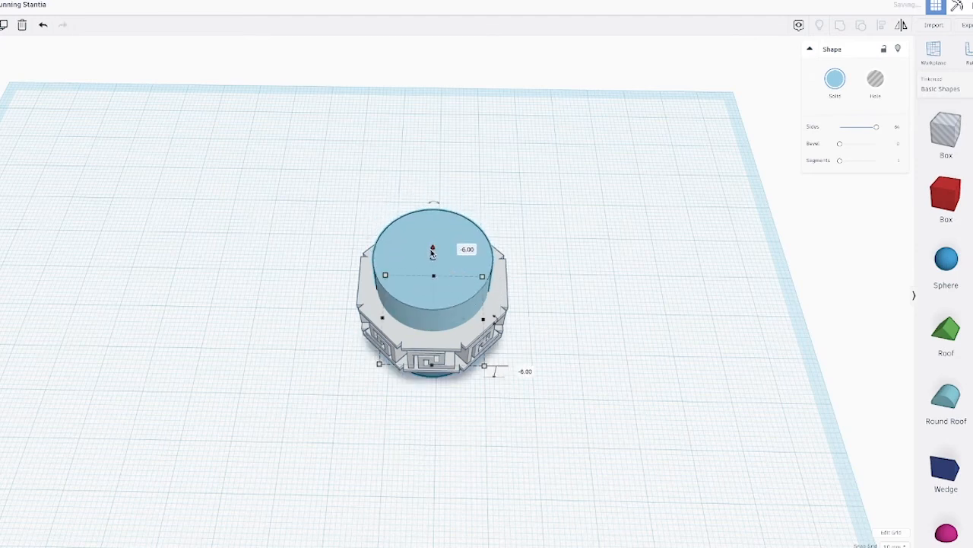
{"action": "right_click_drag", "start_coordinate": [574, 325], "coordinate": [581, 339]}
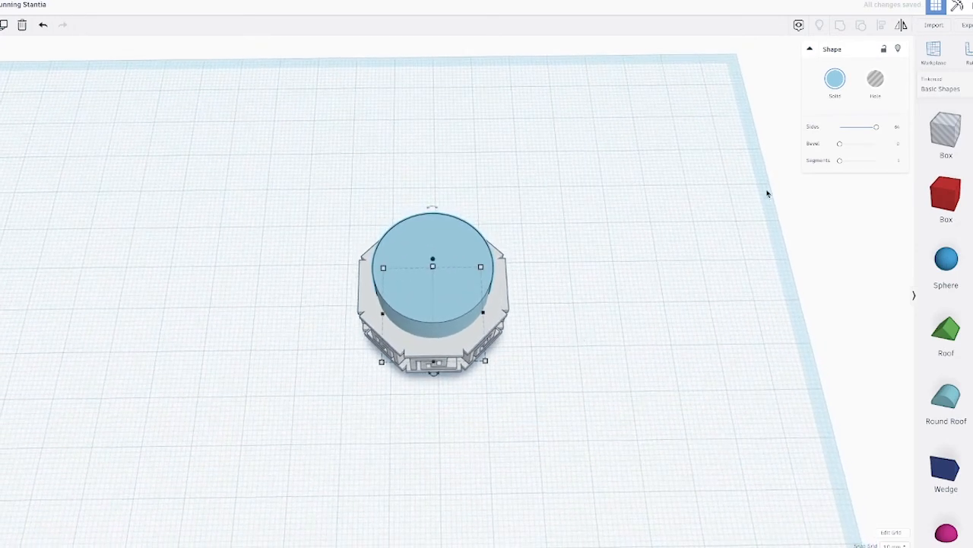
{"action": "left_click", "coordinate": [874, 82]}
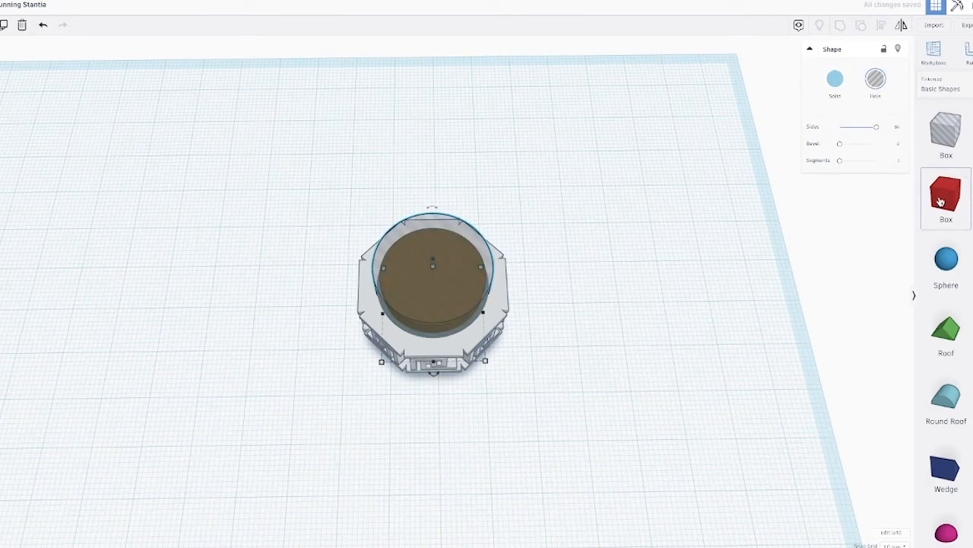
Step: Add a red box and enlarge its footprint to surround the key pattern ring and the hole cylinder
{"action": "left_click_drag", "start_coordinate": [946, 195], "coordinate": [337, 251]}
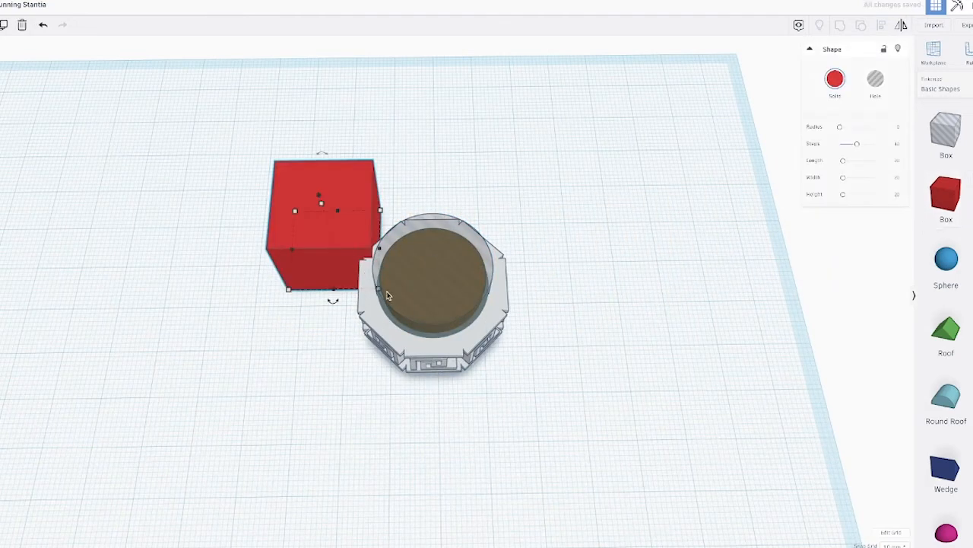
{"action": "left_click_drag", "start_coordinate": [380, 294], "coordinate": [607, 432]}
{"action": "right_click_drag", "start_coordinate": [586, 411], "coordinate": [639, 261]}
{"action": "left_click", "coordinate": [634, 262]}
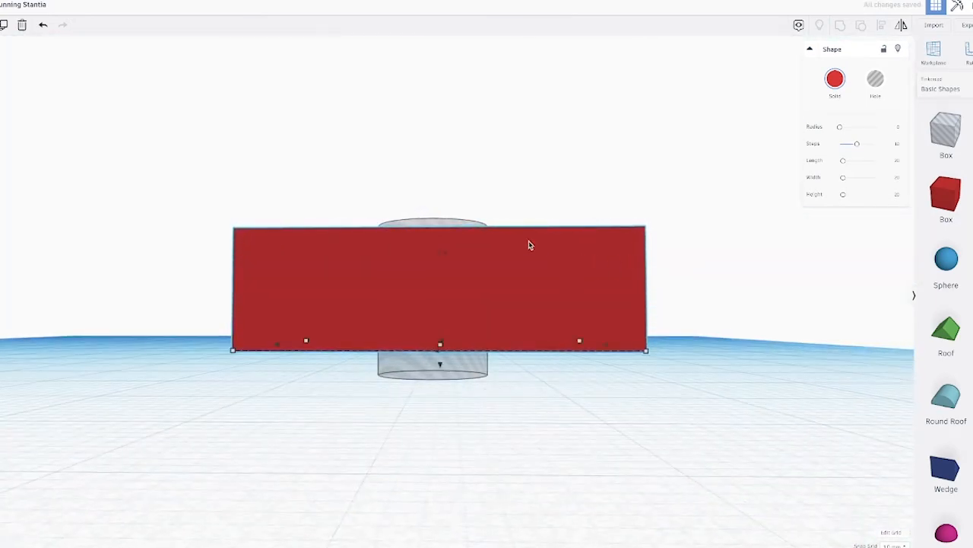
{"action": "left_click_drag", "start_coordinate": [441, 369], "coordinate": [441, 369]}
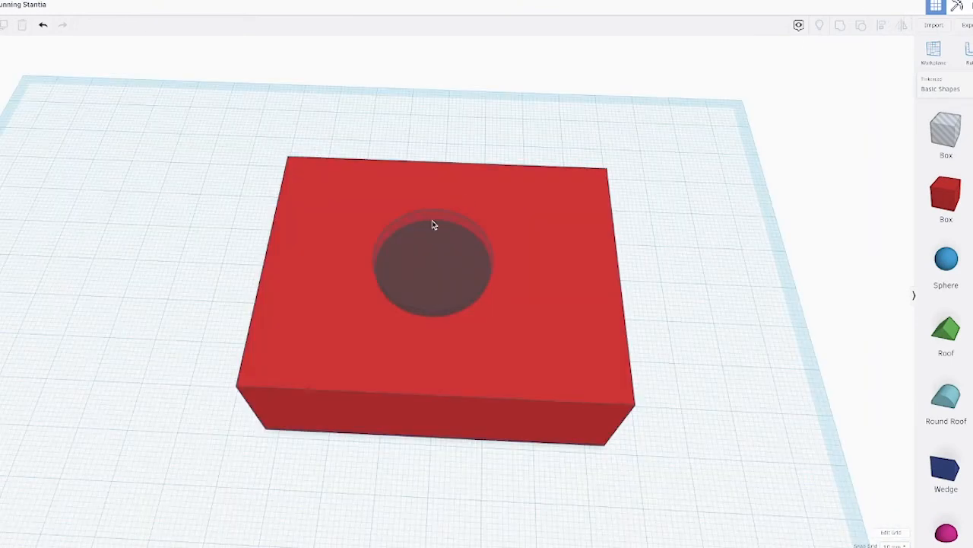
Step: Group the hole cylinder with the red box to cut a round opening through the box
{"action": "left_click", "coordinate": [434, 221]}
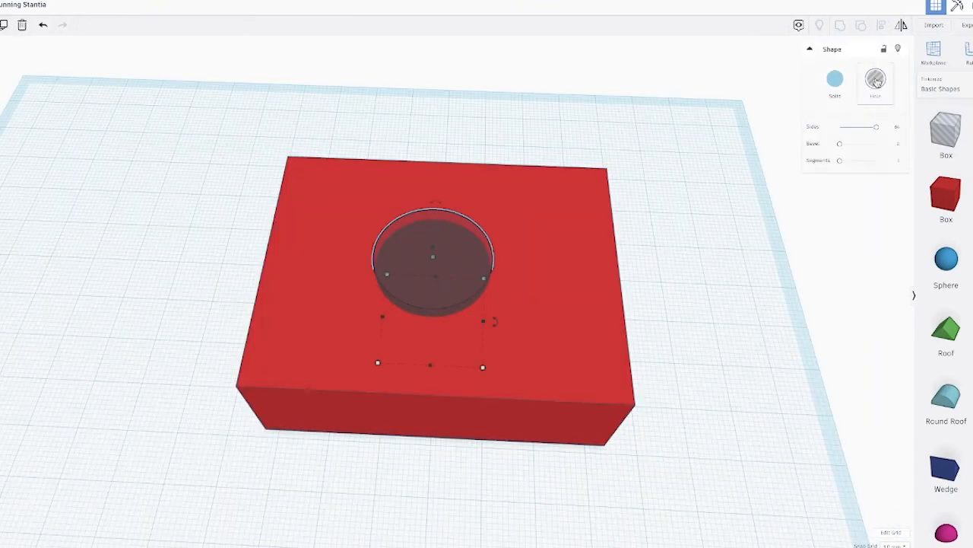
{"action": "left_click", "coordinate": [606, 180], "text": "shift"}
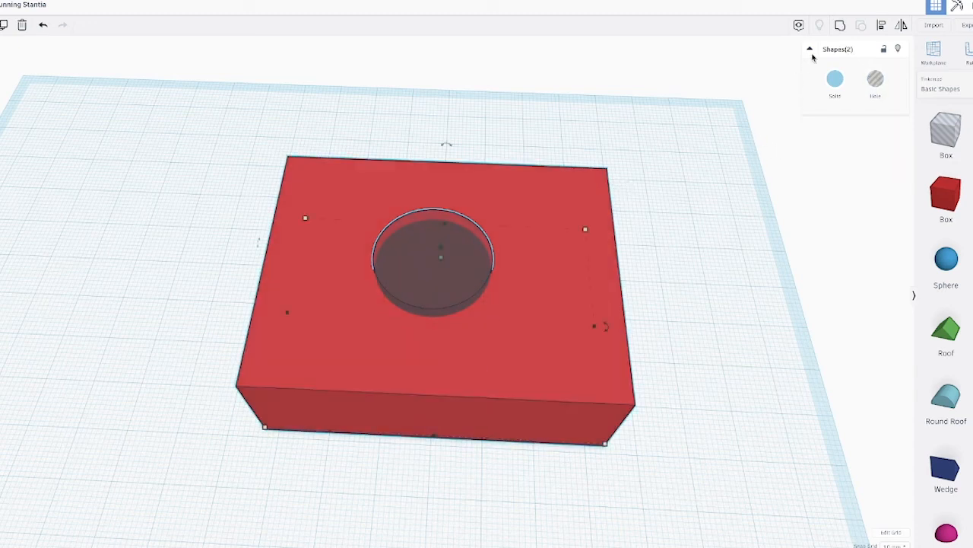
{"action": "left_click", "coordinate": [840, 25]}
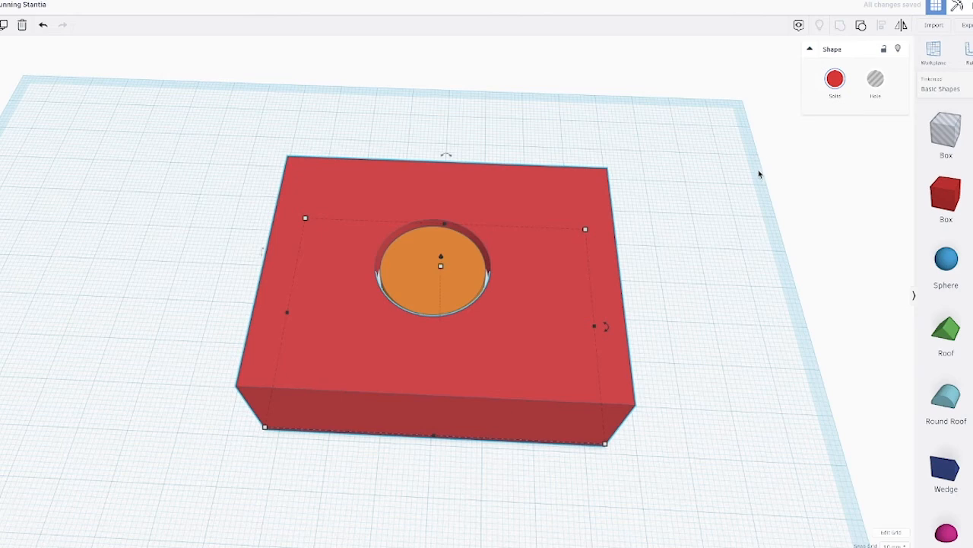
Step: Turn the red box into a hole and group it with the key pattern ring to trim the ring's outside round
{"action": "right_click_drag", "start_coordinate": [711, 201], "coordinate": [725, 286]}
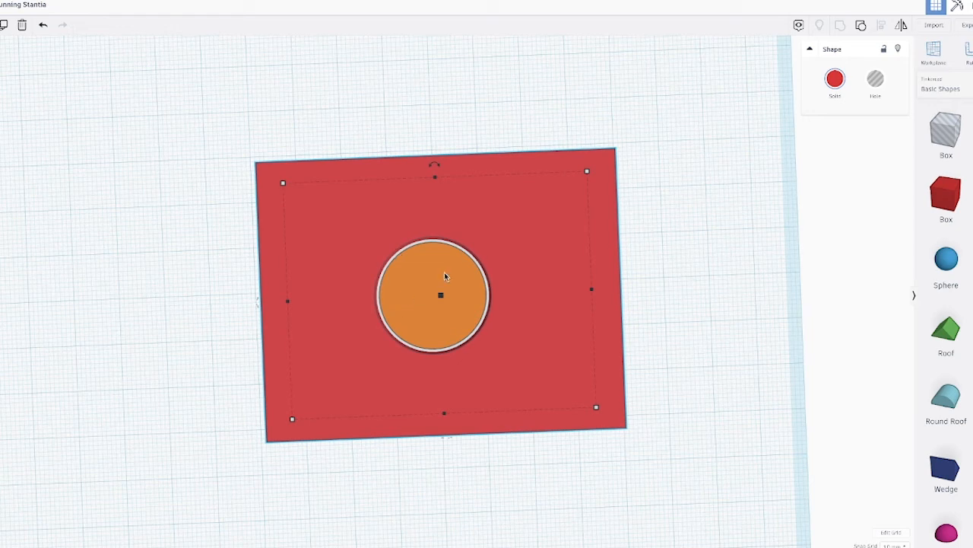
{"action": "left_click", "coordinate": [876, 81]}
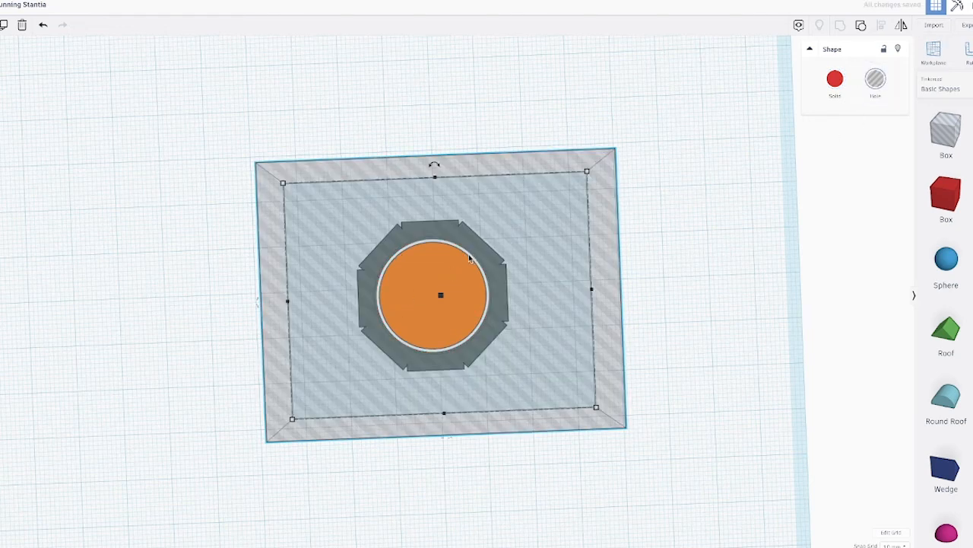
{"action": "left_click", "coordinate": [469, 259]}
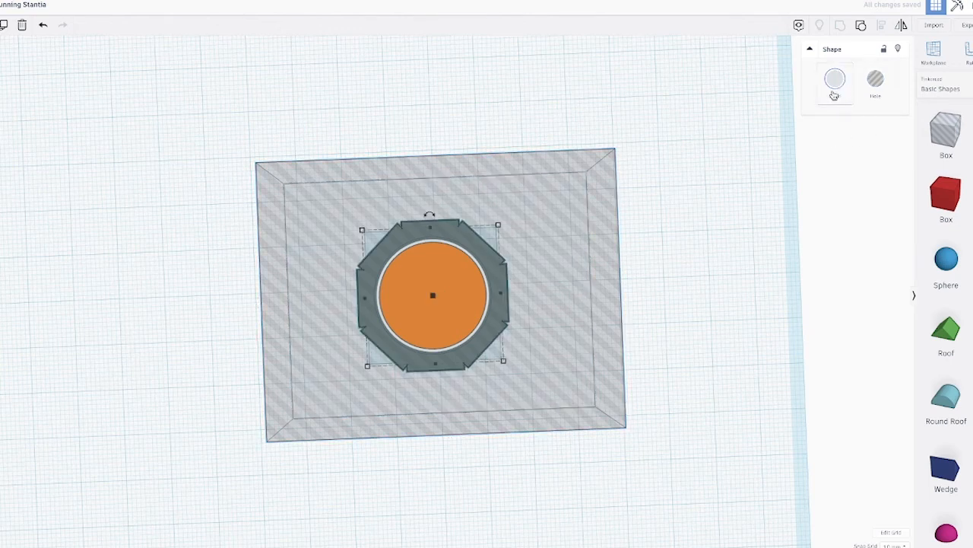
{"action": "left_click", "coordinate": [597, 165], "text": "shift"}
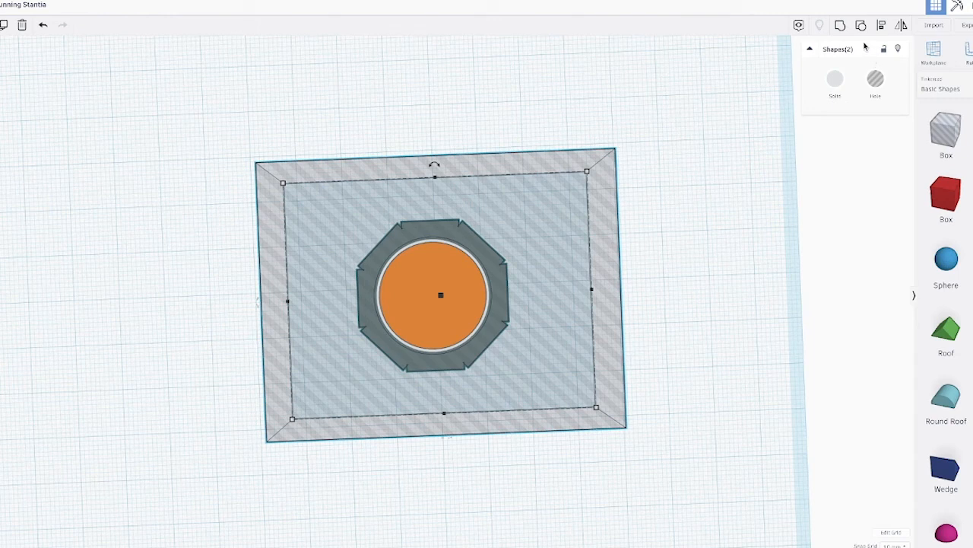
{"action": "left_click", "coordinate": [840, 25]}
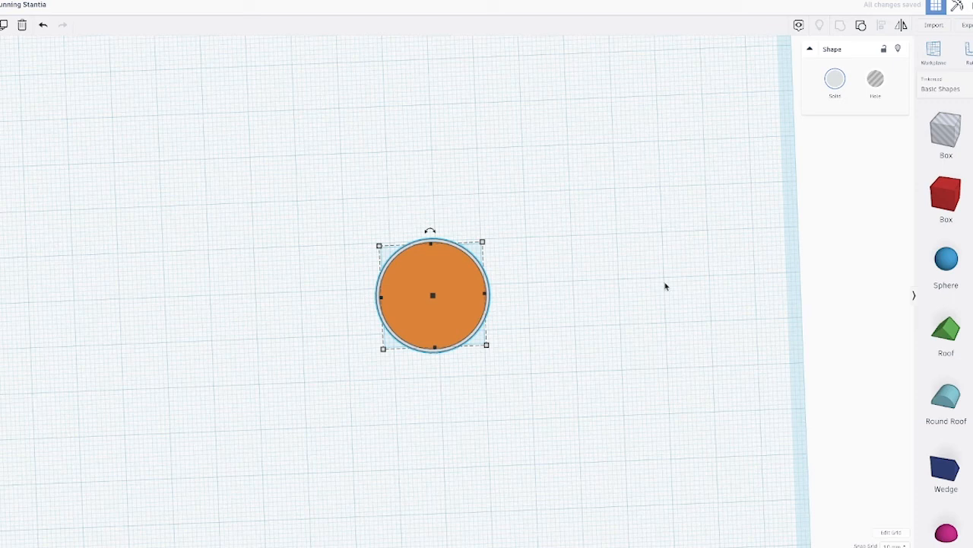
{"action": "right_click_drag", "start_coordinate": [657, 320], "coordinate": [517, 224]}
{"action": "left_click", "coordinate": [658, 312]}
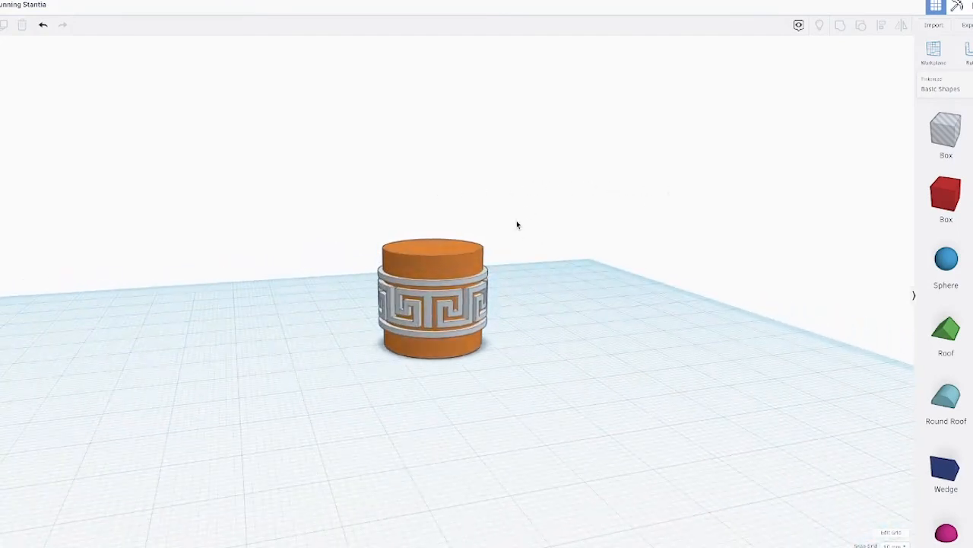
Step: Align the orange cylinder and the trimmed key pattern ring on their vertical centre
{"action": "left_click", "coordinate": [467, 266]}
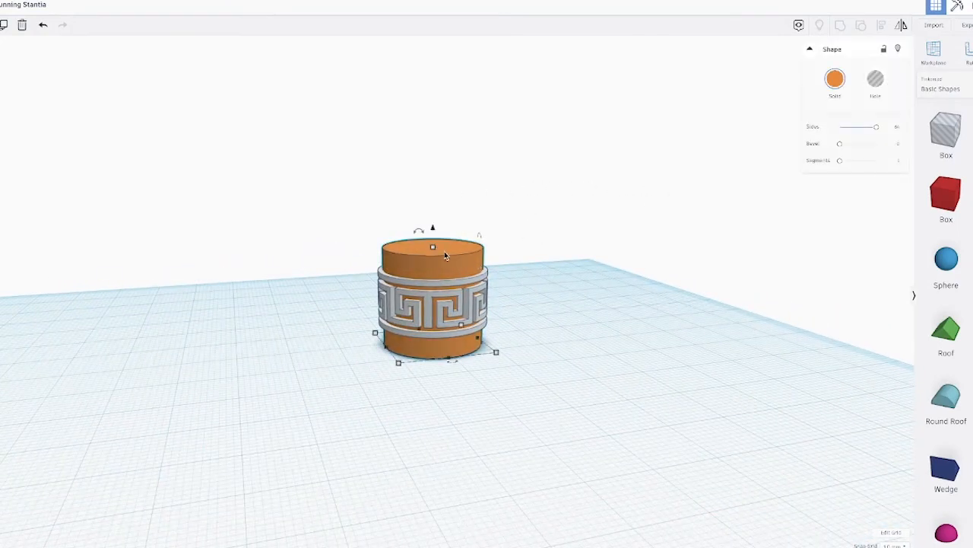
{"action": "left_click", "coordinate": [480, 293], "text": "shift"}
{"action": "left_click", "coordinate": [880, 26]}
{"action": "left_click", "coordinate": [517, 314]}
{"action": "right_click_drag", "start_coordinate": [561, 377], "coordinate": [602, 388]}
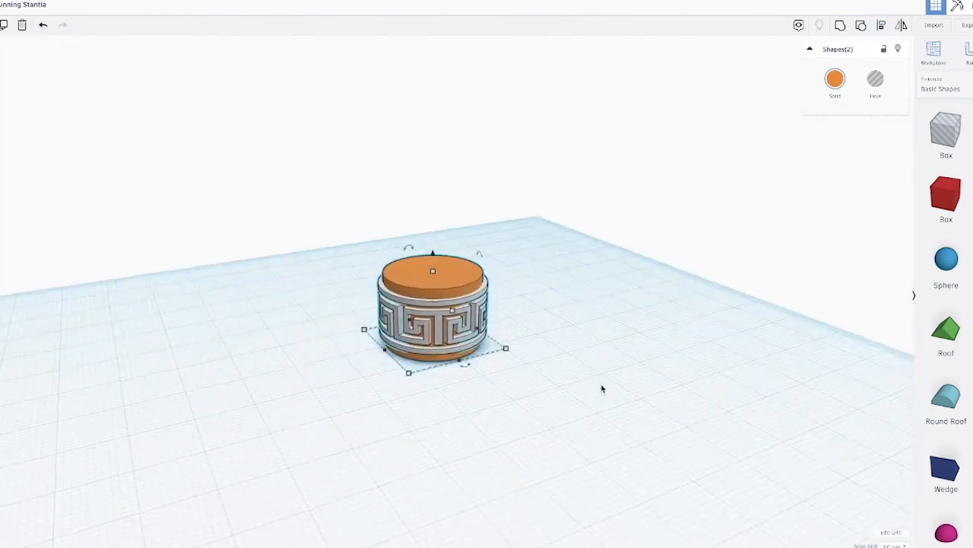
{"action": "left_click", "coordinate": [607, 304]}
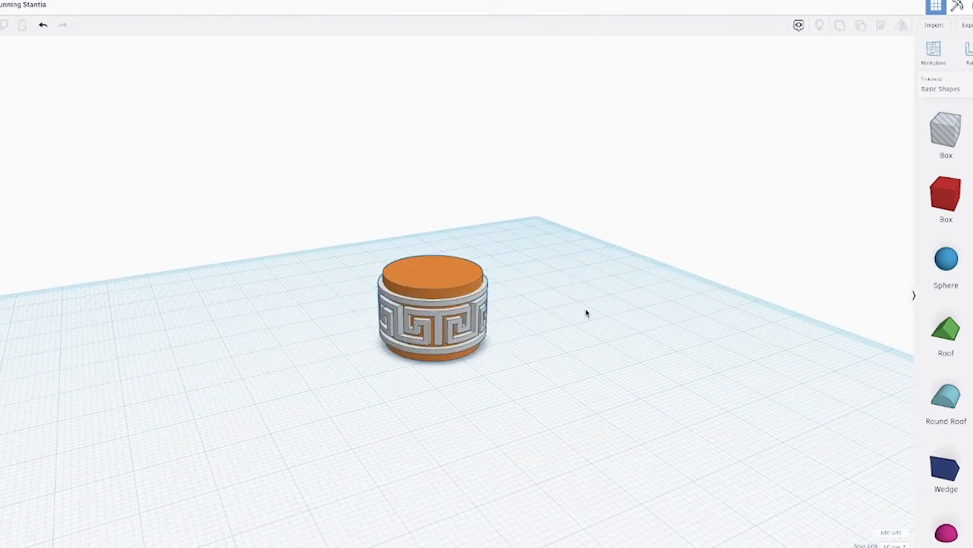
Step: Add a small bevel to the edges of the orange cylinder
{"action": "left_click", "coordinate": [467, 270]}
{"action": "left_click", "coordinate": [892, 144]}
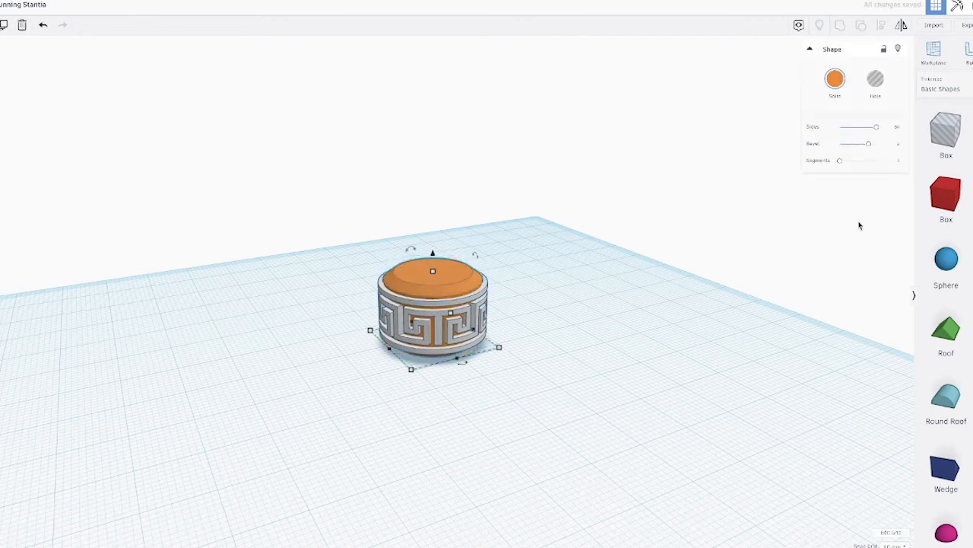
{"action": "left_click", "coordinate": [715, 278]}
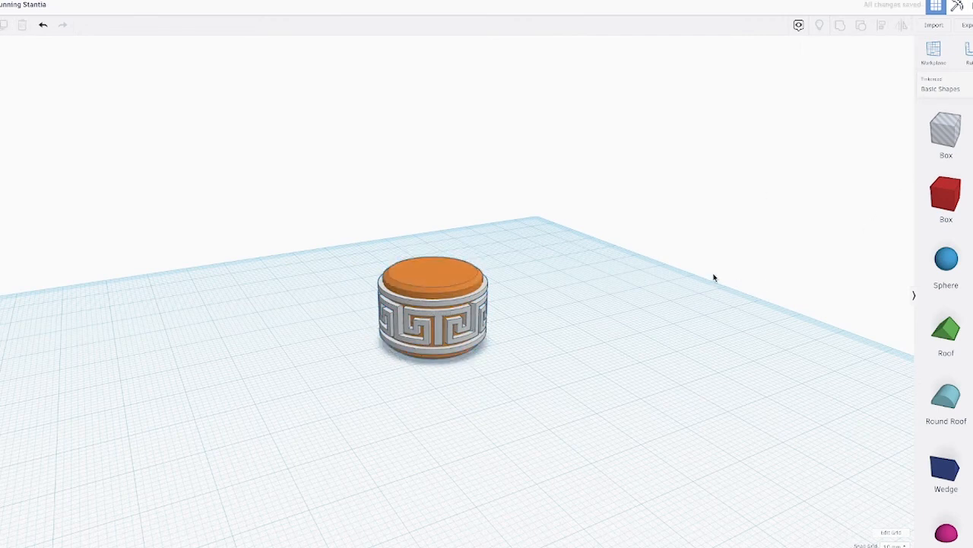
{"action": "right_click_drag", "start_coordinate": [656, 326], "coordinate": [837, 216]}
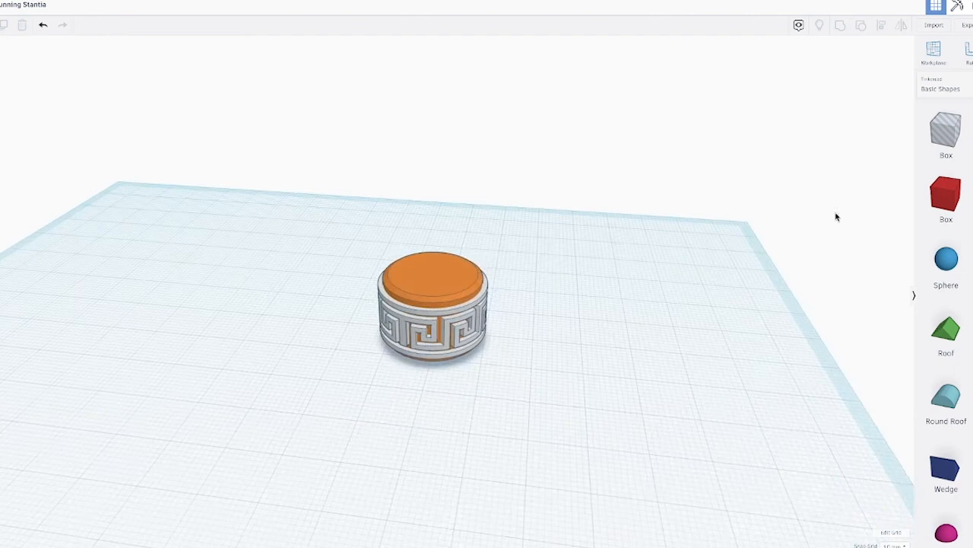
Step: Set the new hole cylinder's depth to 16 mm and raise its number of sides to the maximum
{"action": "left_click", "coordinate": [430, 309]}
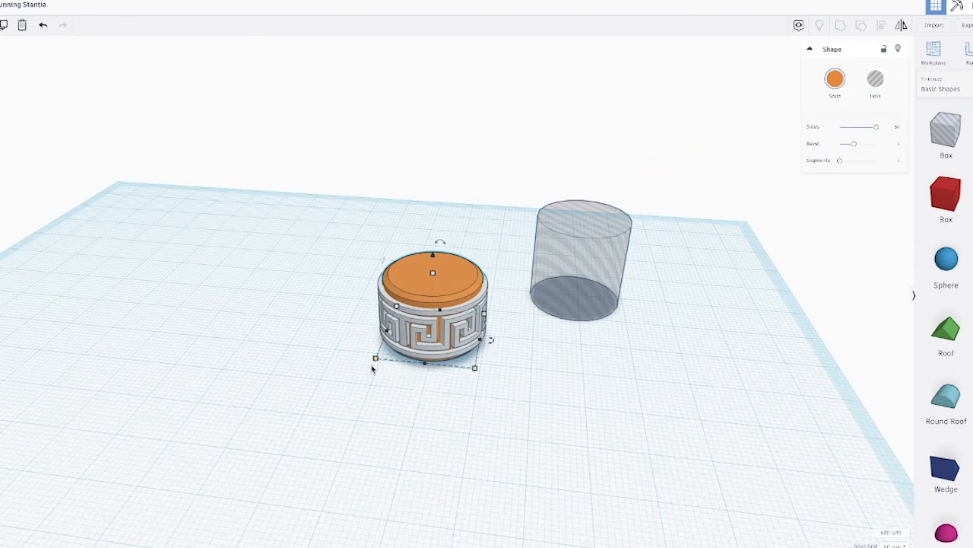
{"action": "left_click", "coordinate": [578, 296]}
{"action": "left_click", "coordinate": [498, 289]}
{"action": "type", "text": "16"}
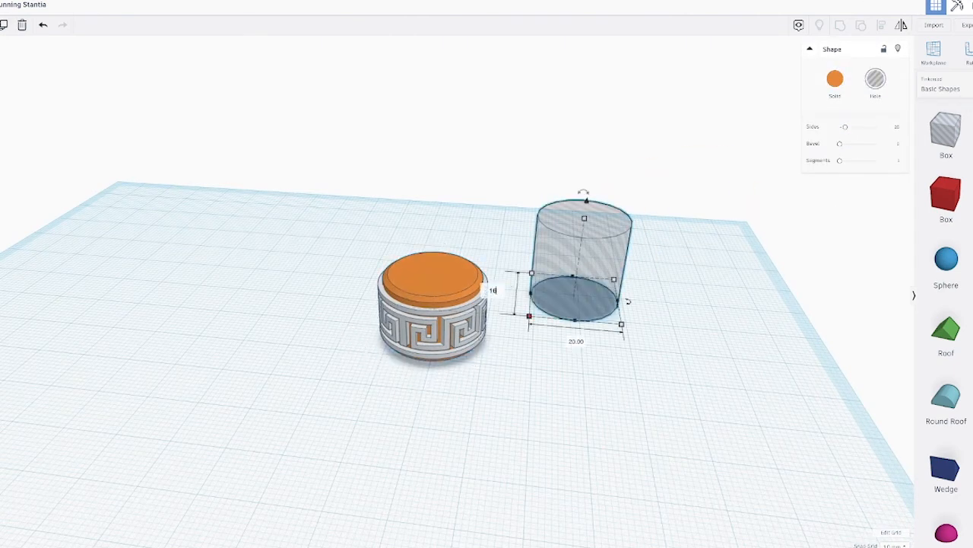
{"action": "key", "text": "Return"}
{"action": "left_click_drag", "start_coordinate": [845, 126], "coordinate": [876, 127]}
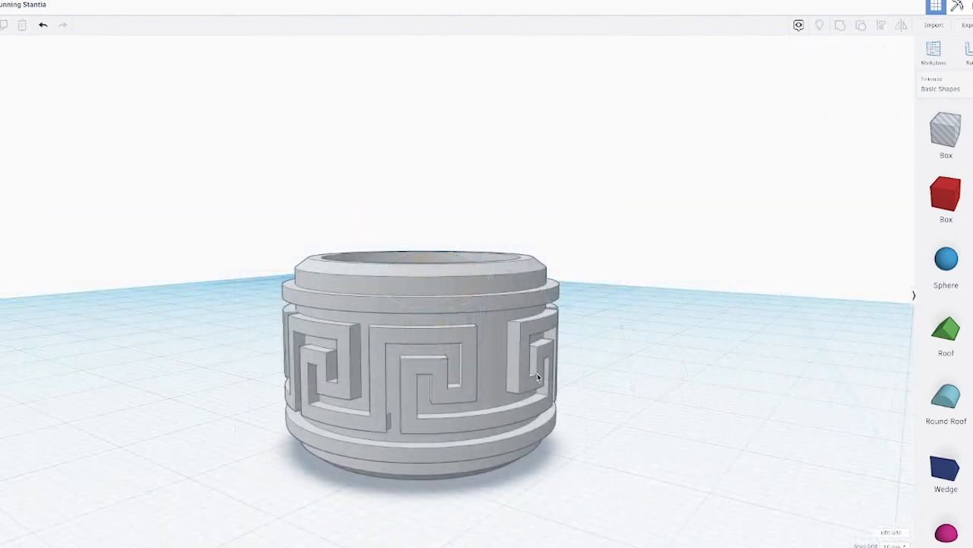
{"action": "mouse_move", "coordinate": [576, 401]}
{"action": "right_mouse_down"}
{"action": "mouse_move", "coordinate": [342, 398]}
{"action": "mouse_move", "coordinate": [580, 394]}
{"action": "mouse_move", "coordinate": [584, 371]}
{"action": "right_mouse_up"}
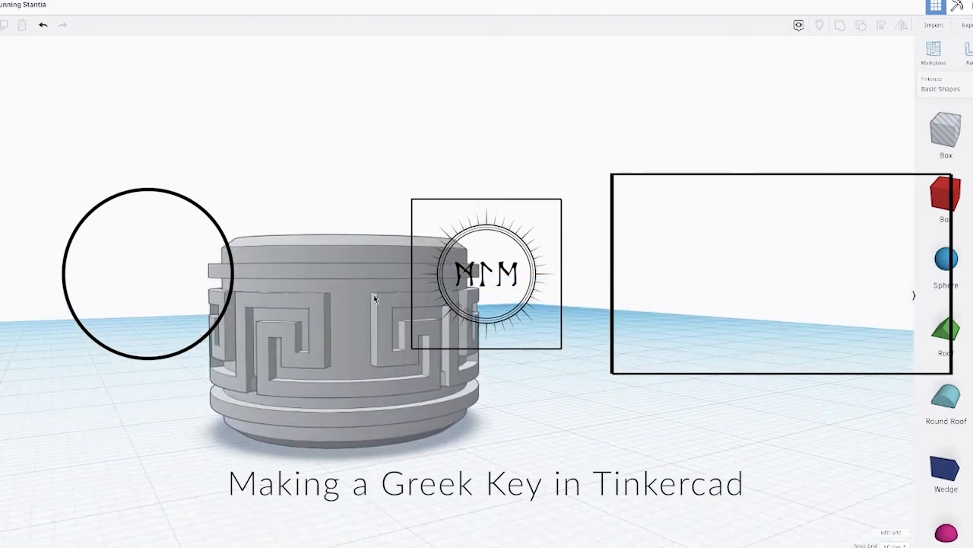
{"action": "right_click_drag", "start_coordinate": [374, 296], "coordinate": [388, 372]}
{"action": "right_click_drag", "start_coordinate": [398, 461], "coordinate": [768, 448]}
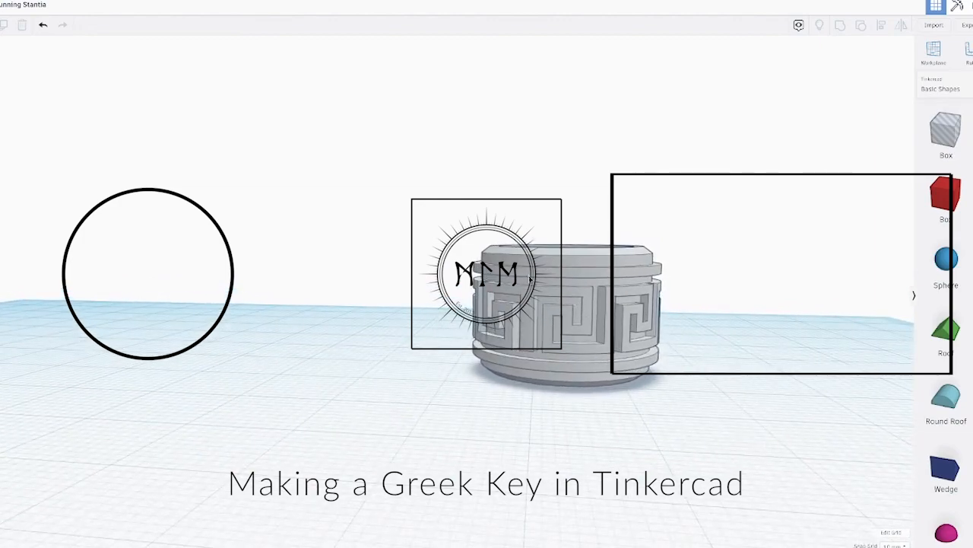